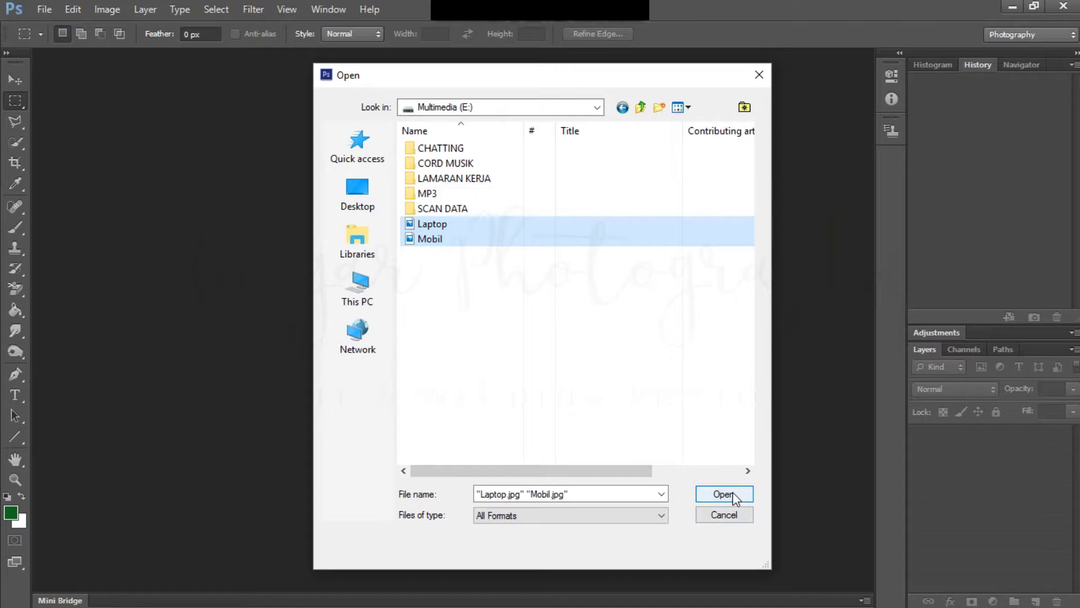
Open the images Laptop.jpg and Mobil.jpg together
click(725, 494)
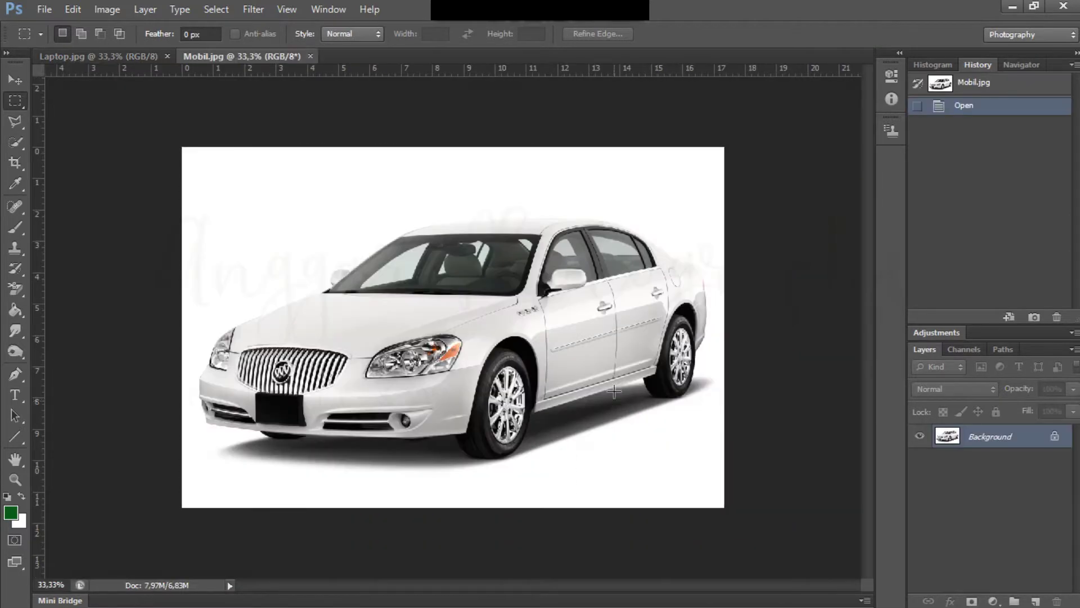
click(15, 80)
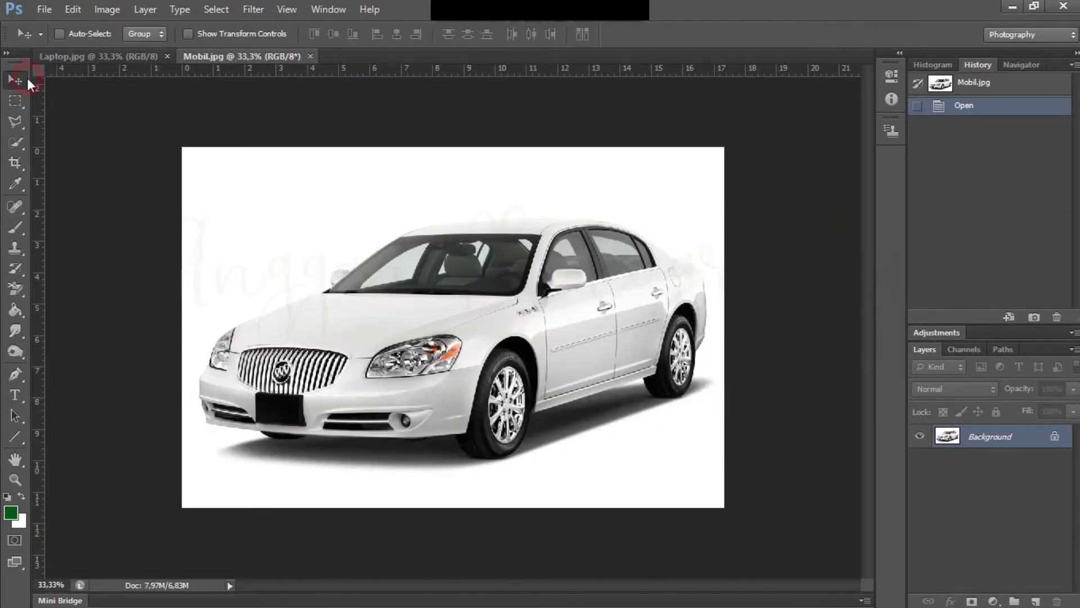
key(ctrl+0)
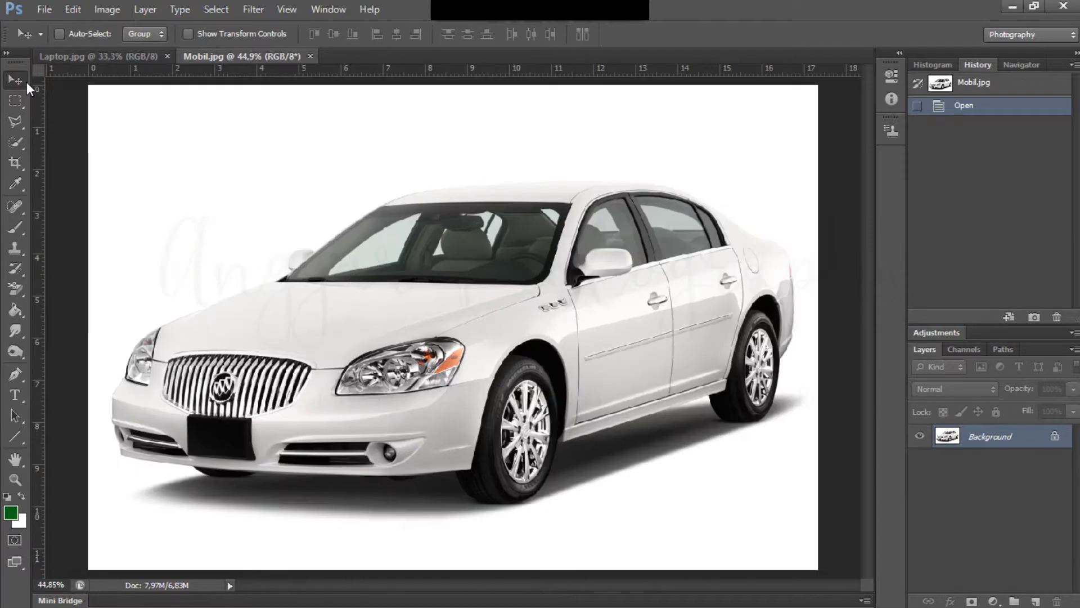
click(77, 58)
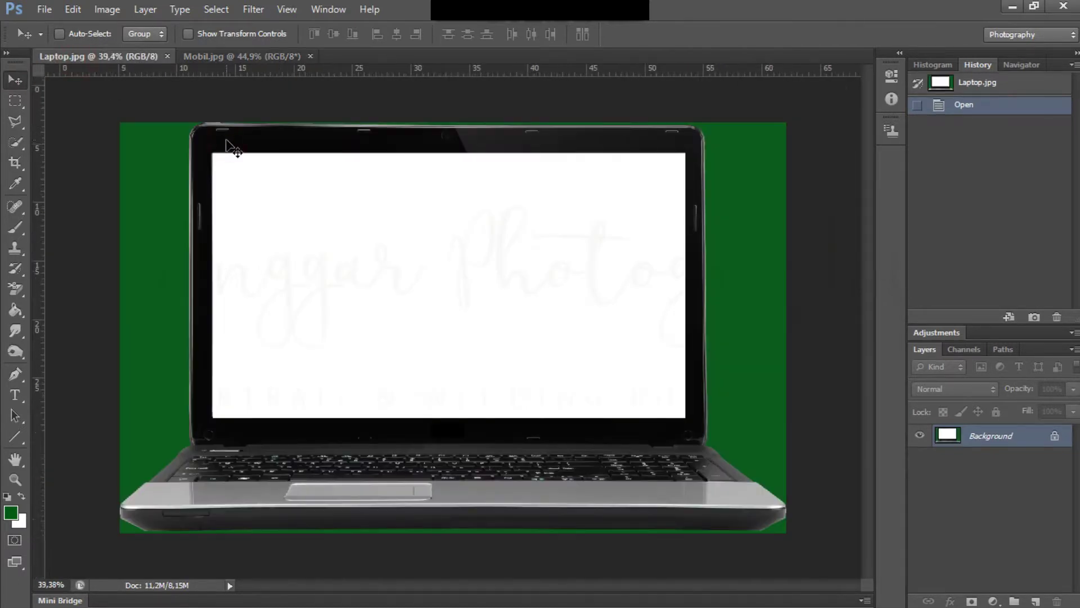
key(ctrl+0)
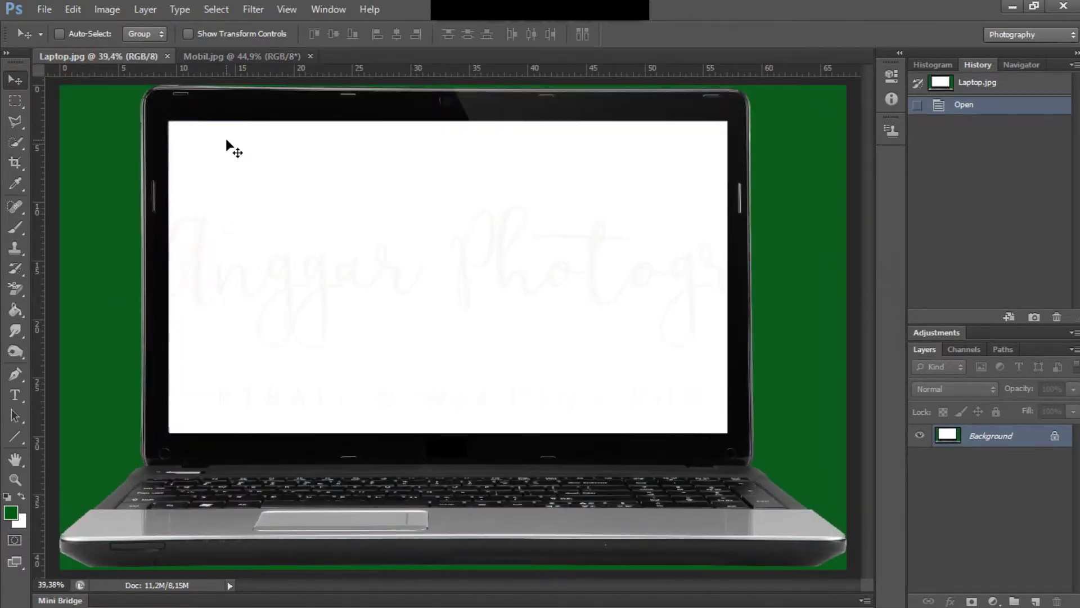
Copy the car image from Mobil.jpg into Laptop.jpg as a new layer and place it over the laptop screen
click(251, 55)
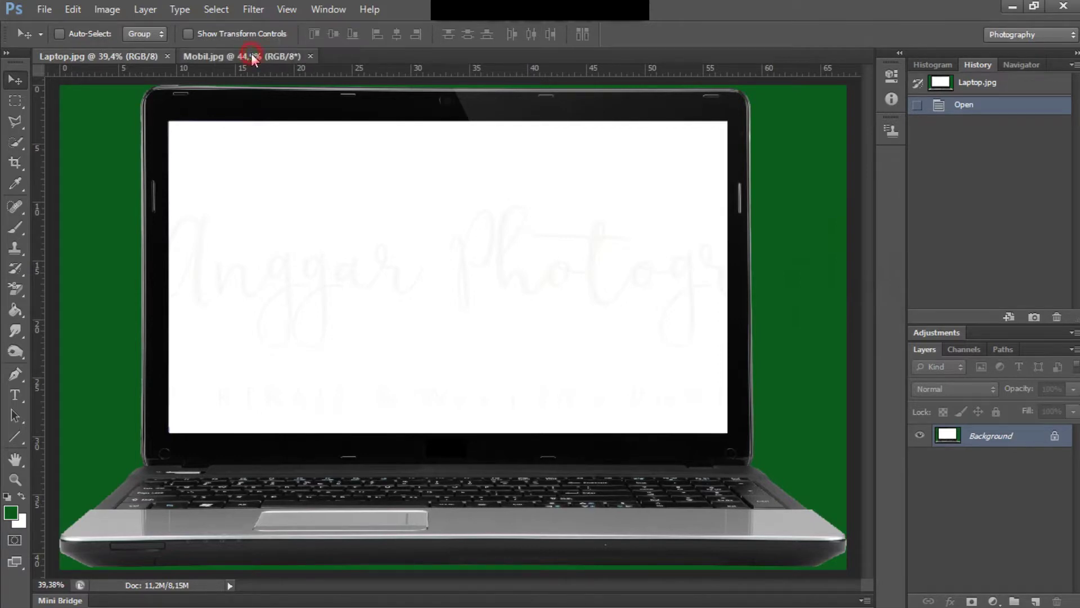
drag(462, 228, 250, 171)
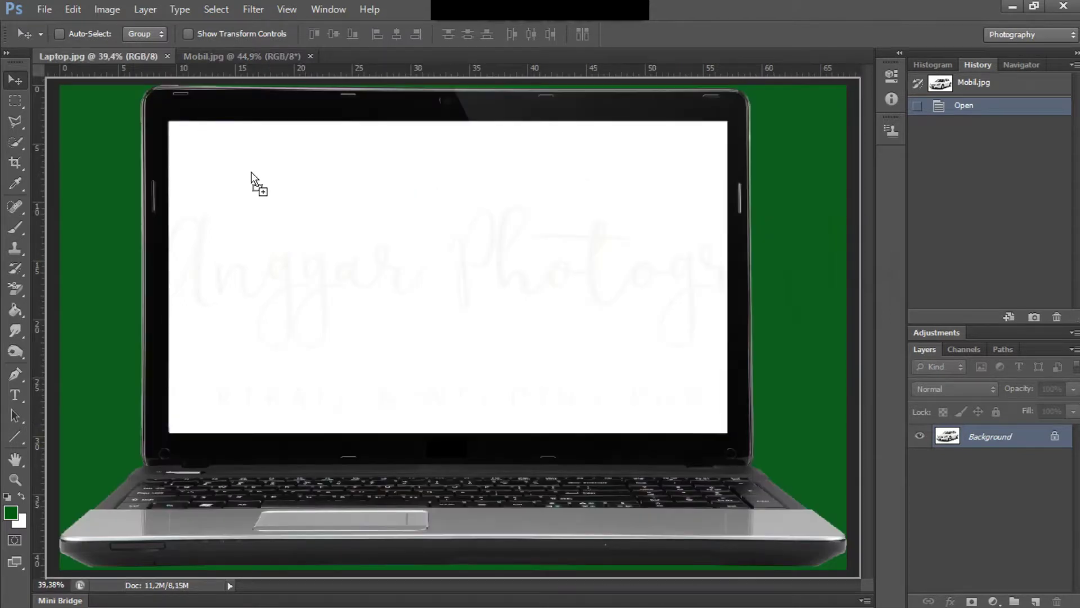
drag(352, 235, 497, 216)
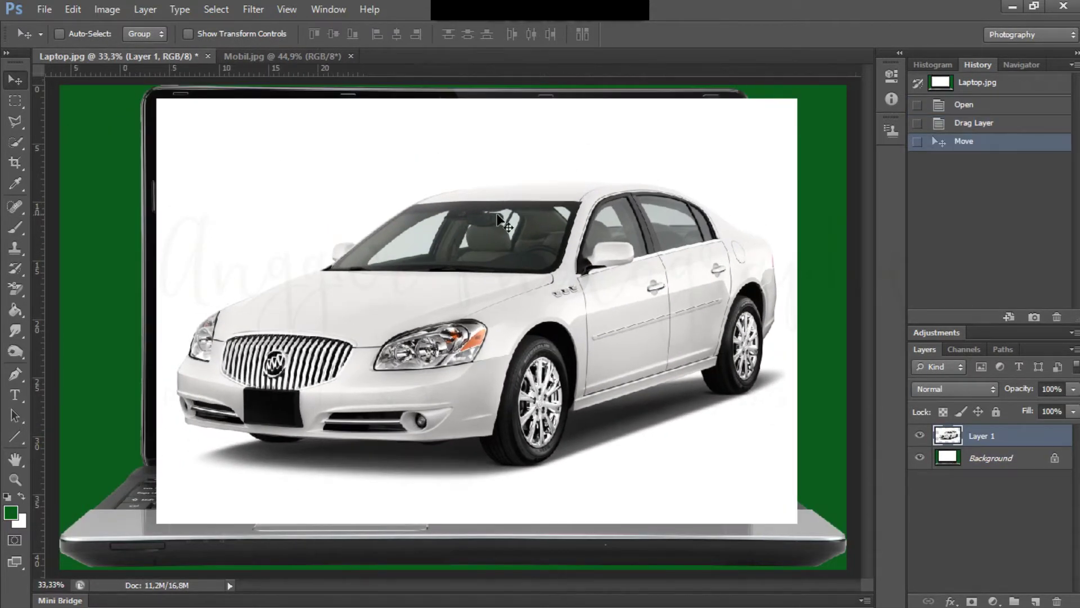
key(ctrl+minus)
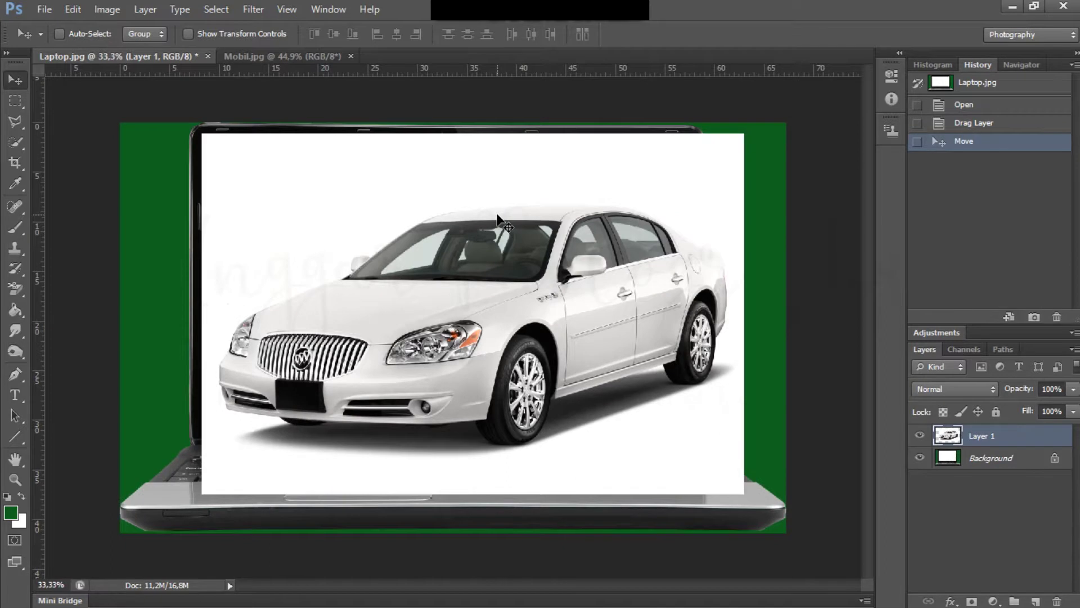
Show the transform controls for the car layer and set its opacity to 50%
click(260, 36)
drag(246, 169, 261, 192)
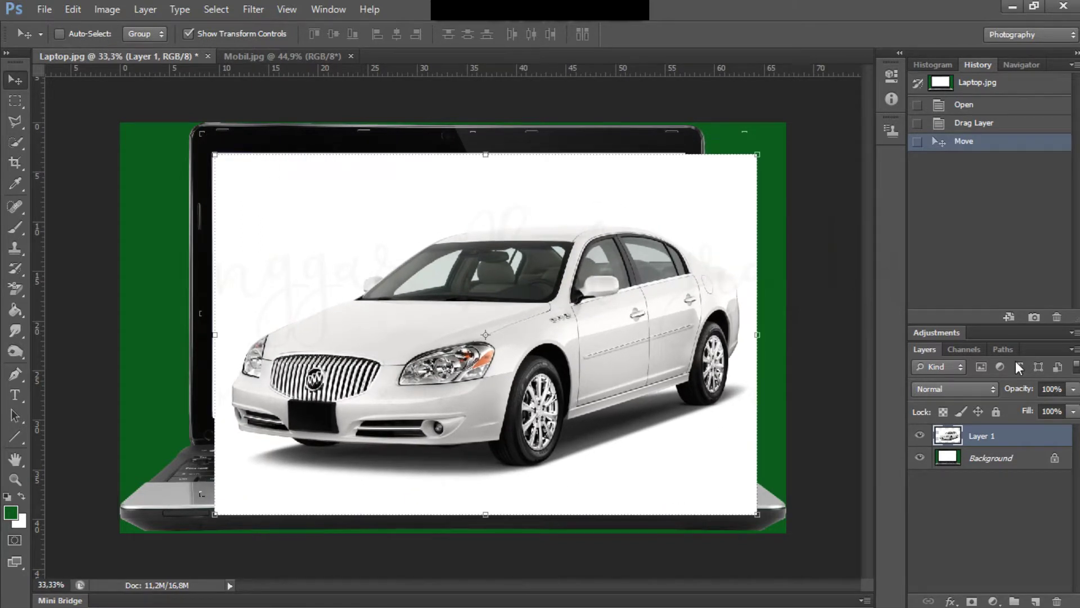
click(1047, 388)
text(50)
key(Return)
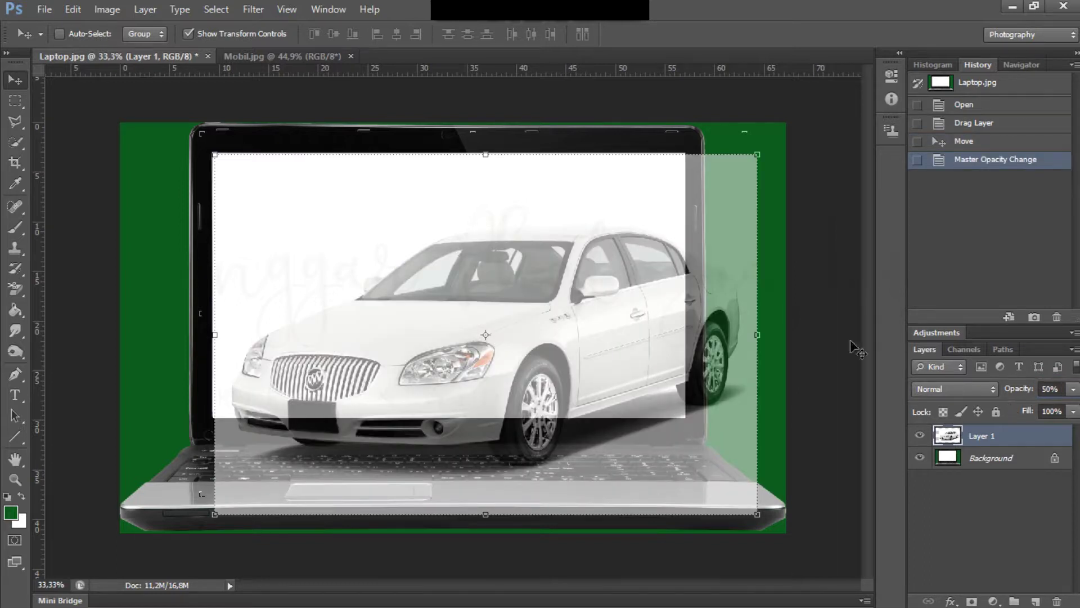
Align the car layer's right edge with the laptop screen's right edge and move it up until the whole car sits above the screen's lower edge
drag(434, 220, 383, 222)
drag(499, 229, 467, 225)
key(Up)
key(Up)
key(Up)
key(Up)
key(Up)
key(Up)
key(Up)
key(Up)
key(Up)
key(Up)
key(Up)
key(Up)
key(Up)
key(Up)
key(Up)
key(Up)
key(Up)
key(Up)
key(Up)
key(Up)
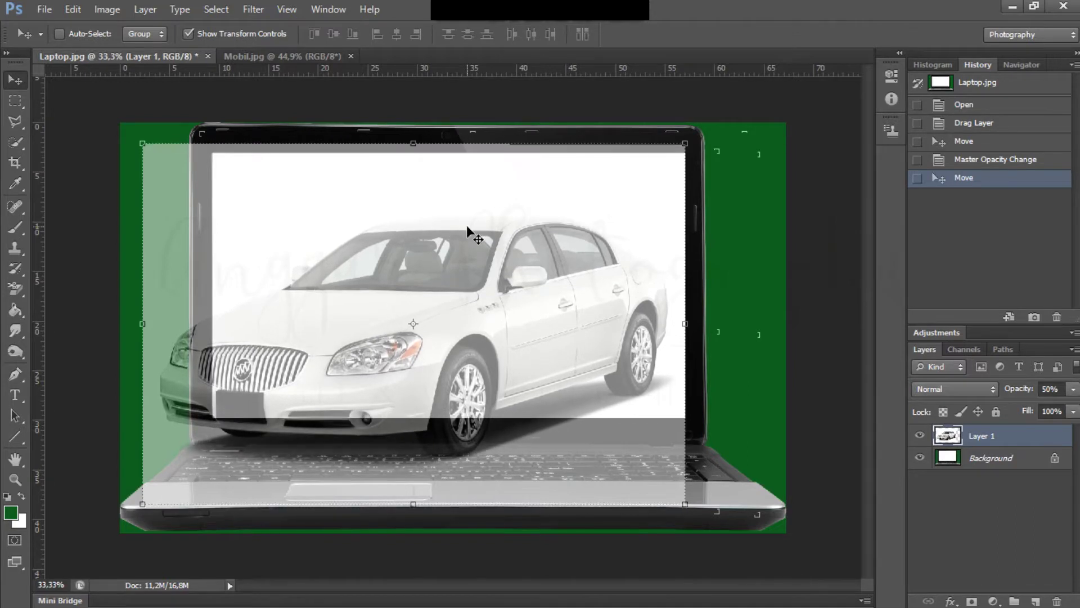
key(Up)
key(Up)
key(Up)
key(Up)
key(Up)
key(Up)
key(Up)
key(Up)
key(Up)
key(Up)
key(Up)
key(Up)
key(Up)
key(Up)
key(Up)
key(Up)
key(Up)
key(Up)
key(Up)
key(Up)
key(Up)
key(Up)
key(Up)
key(Up)
key(Up)
key(Up)
key(Up)
key(Up)
key(Up)
key(Up)
key(Up)
key(Up)
key(Up)
key(Up)
key(Up)
key(Up)
key(Up)
key(Up)
key(Up)
key(Up)
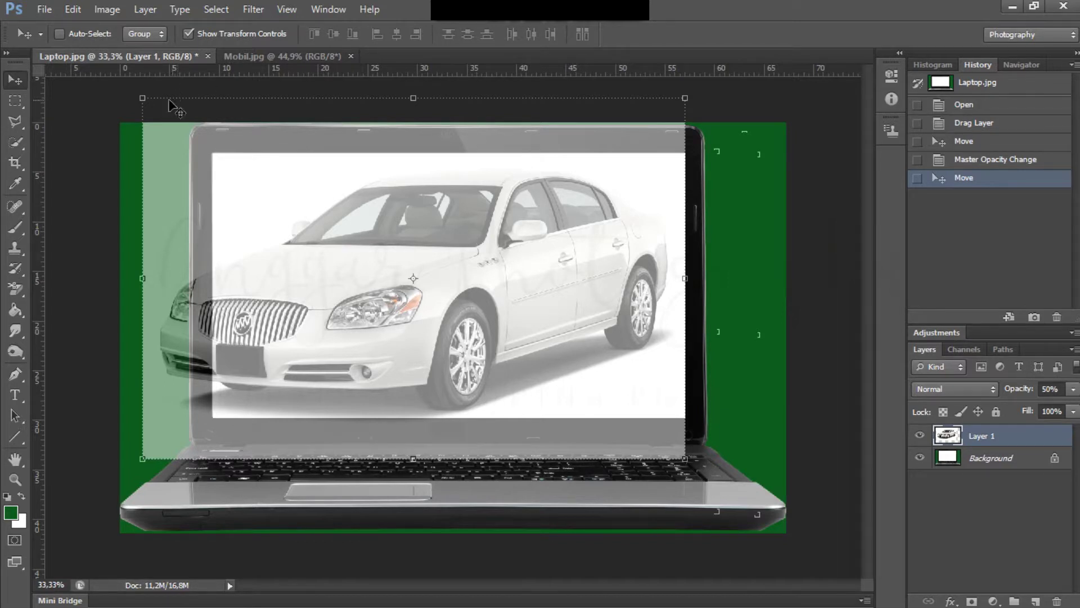
Enlarge the car layer to about 103.5% from its upper-left corner, apply the transform and hide the transform controls
drag(144, 98, 124, 87)
key(Down)
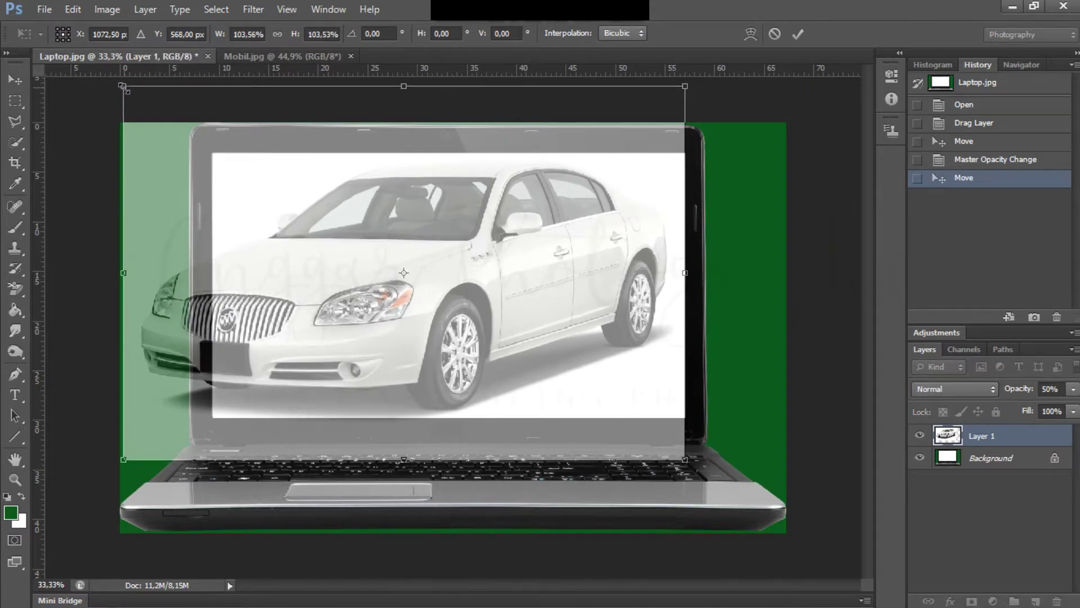
key(Return)
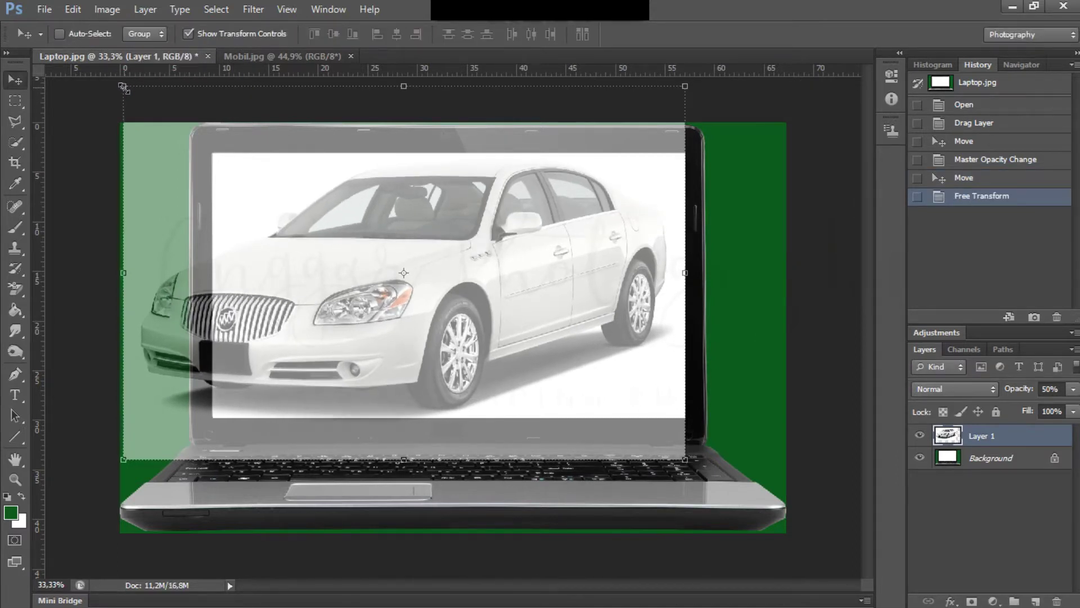
click(248, 33)
key(ctrl+0)
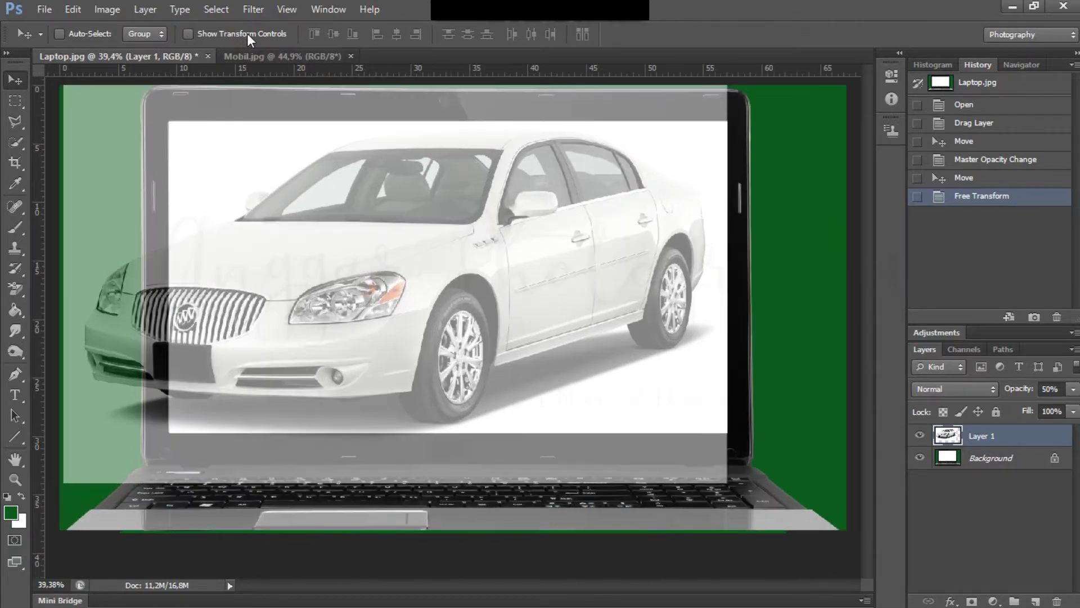
Outline the car layer's white area above the laptop screen and the protruding hood with the Polygonal Lasso and delete it
click(21, 126)
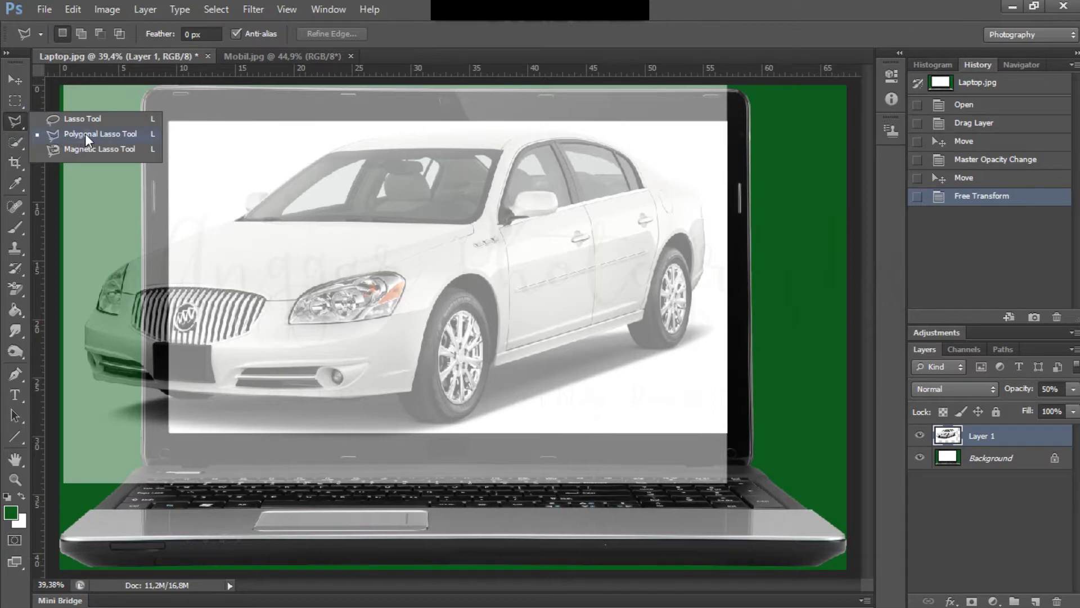
click(86, 135)
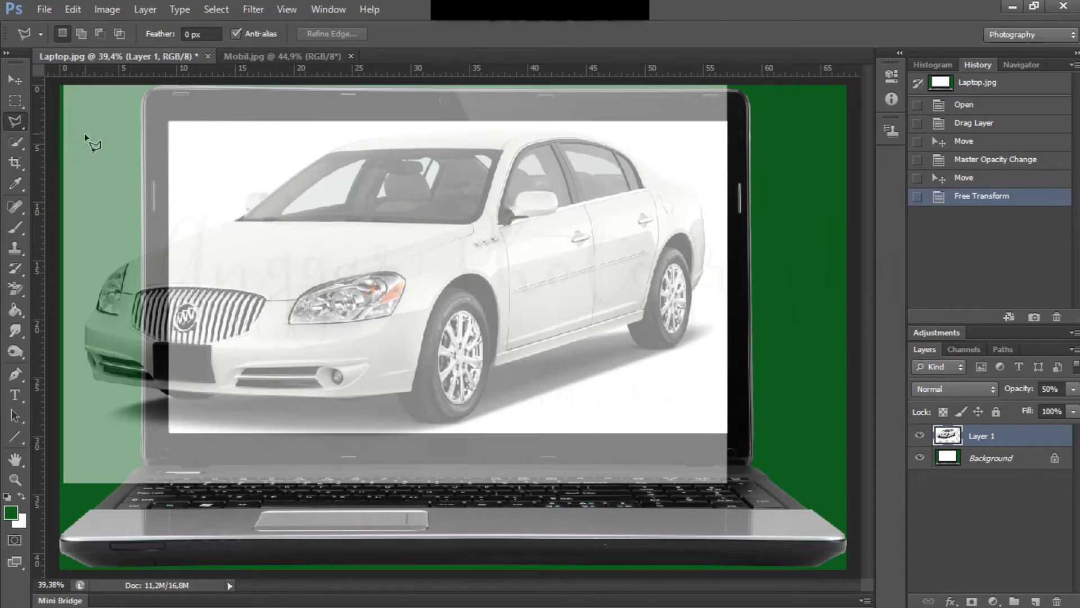
click(169, 122)
click(729, 121)
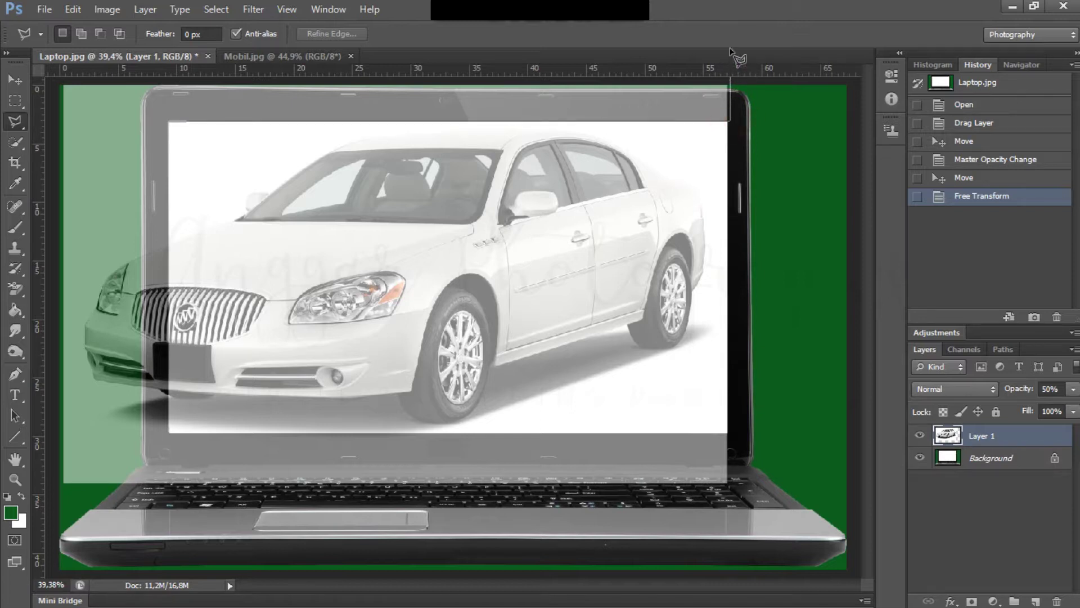
key(ctrl+minus)
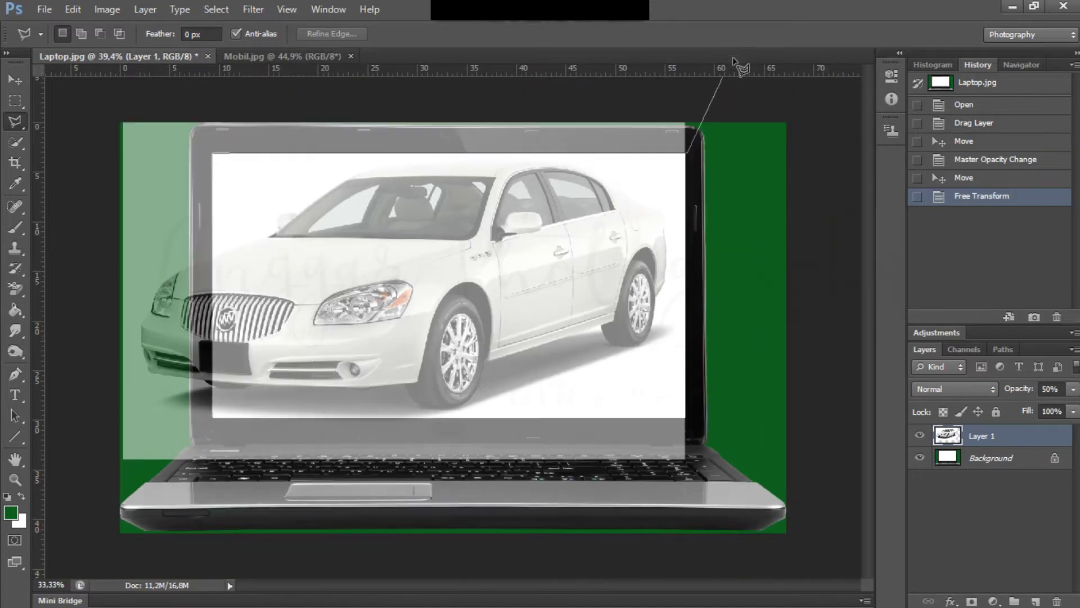
click(689, 98)
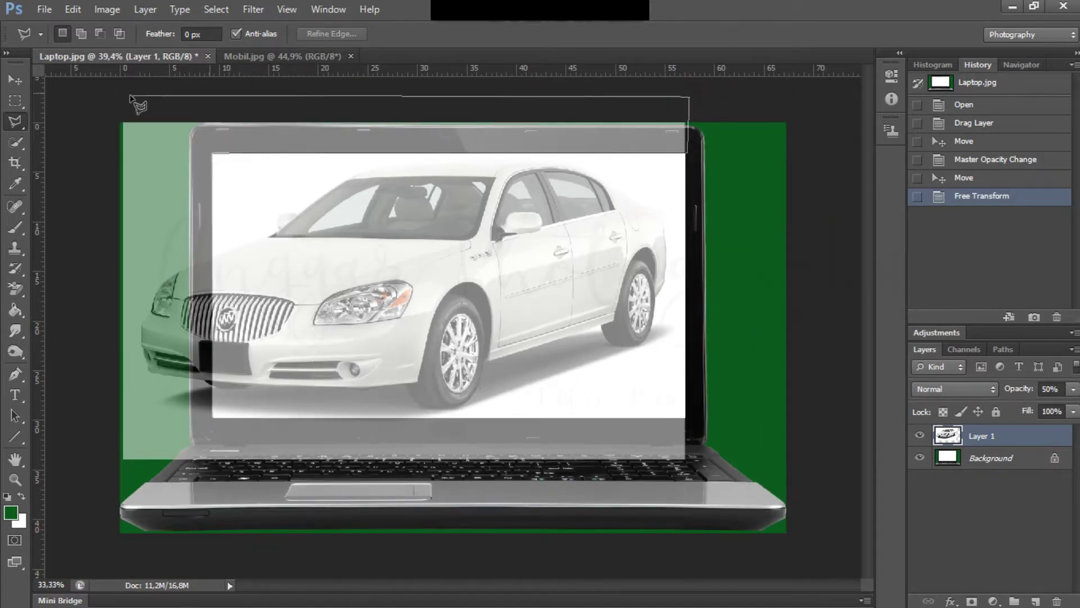
click(112, 98)
click(105, 281)
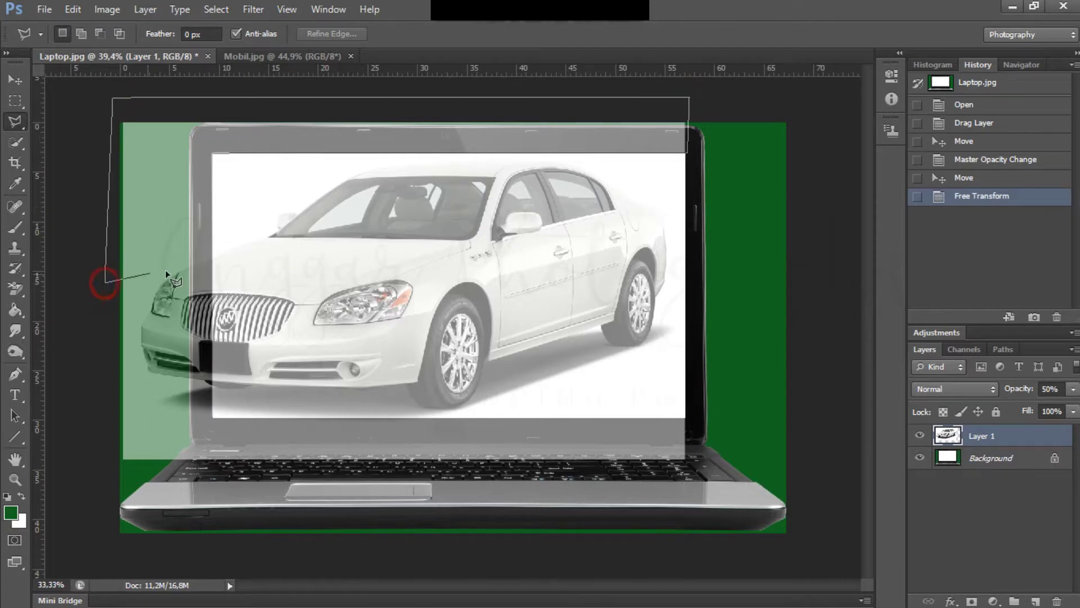
click(212, 258)
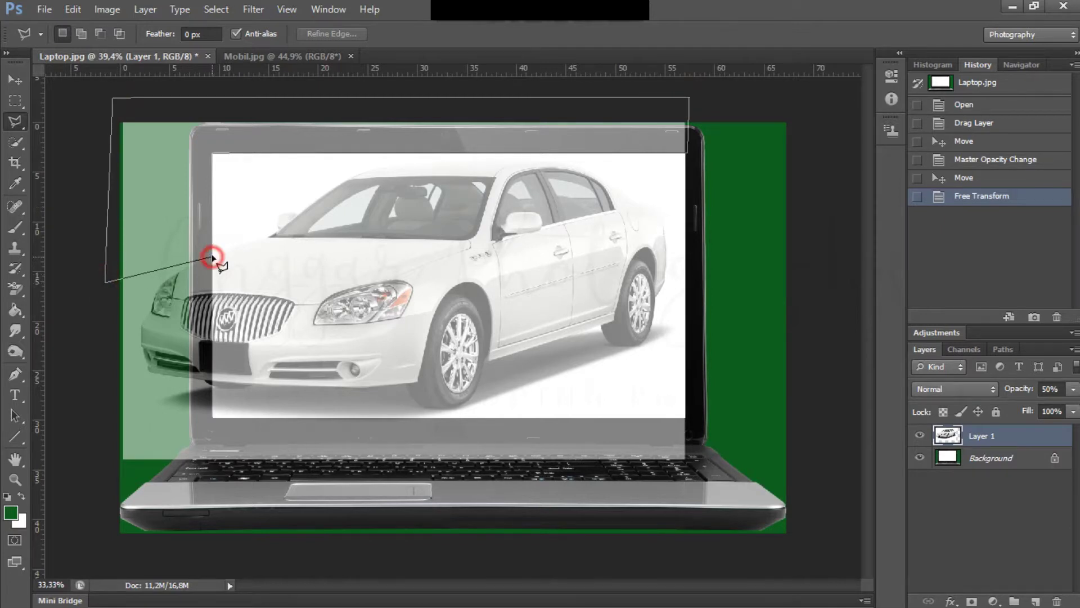
double_click(214, 153)
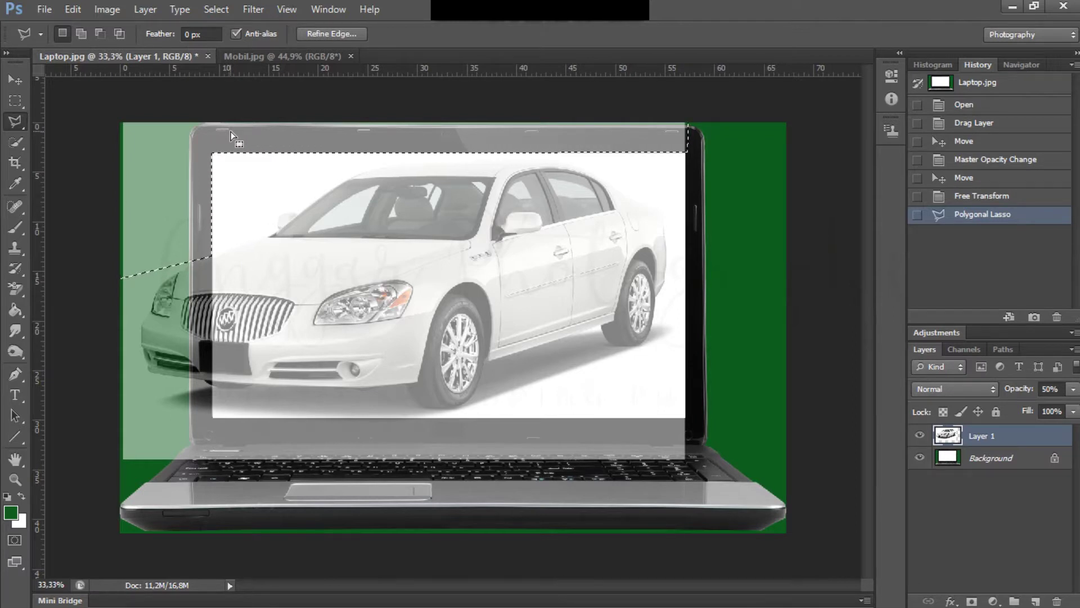
key(Delete)
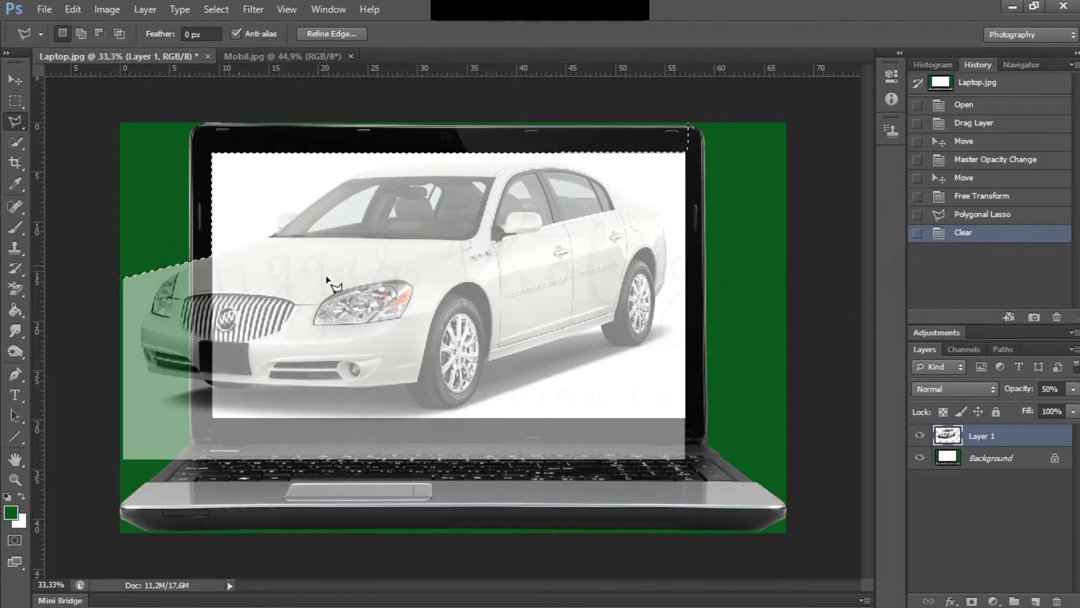
Outline the car layer's area below the laptop screen and the protruding bumper with the Polygonal Lasso, delete it and deselect
click(685, 418)
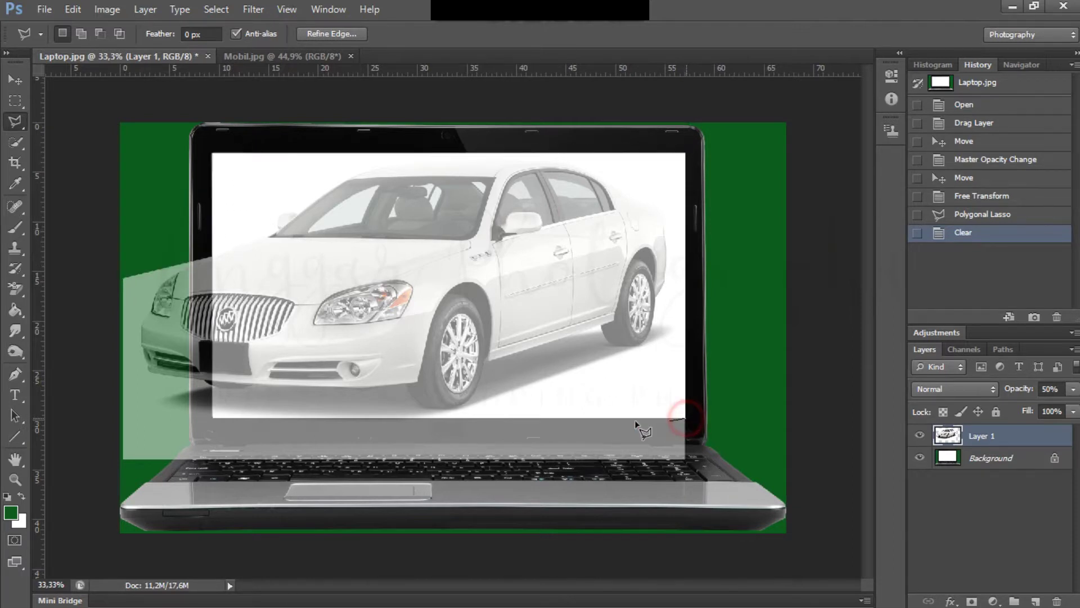
click(211, 418)
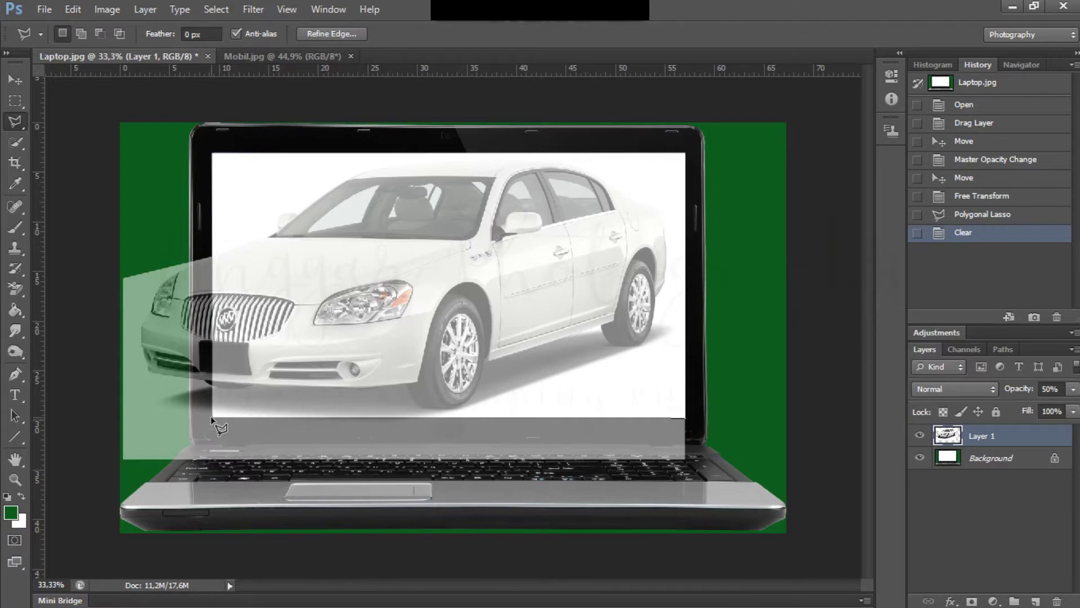
click(211, 383)
click(120, 367)
click(99, 369)
click(95, 471)
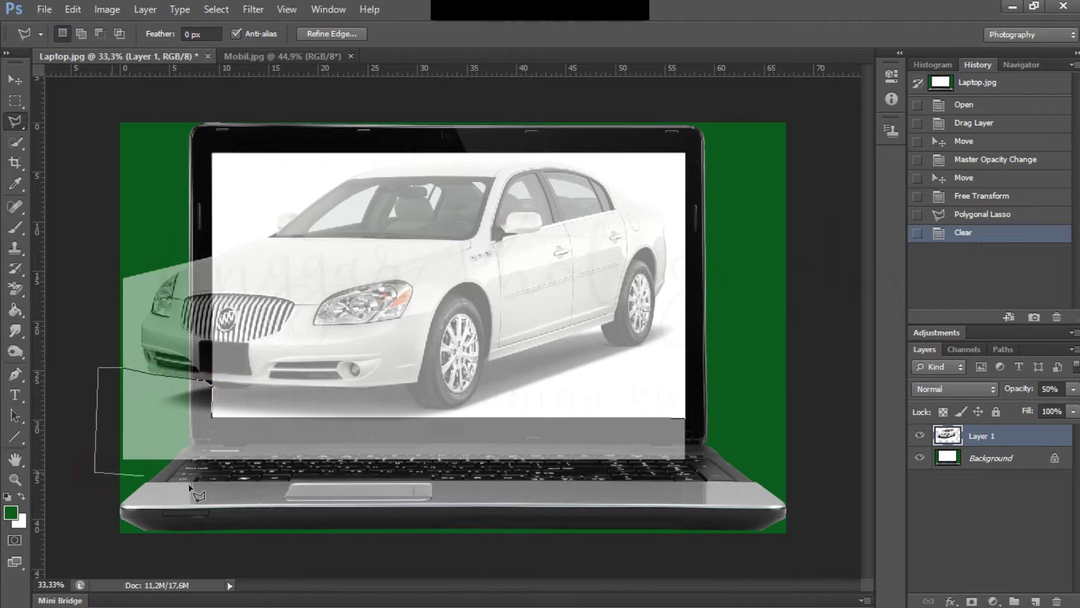
click(720, 468)
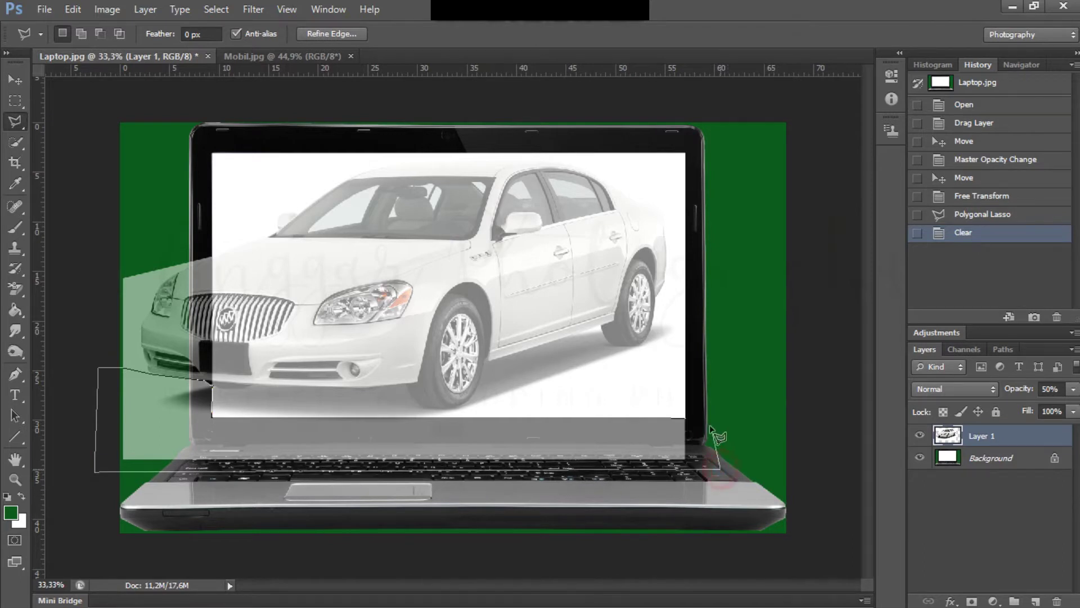
click(708, 420)
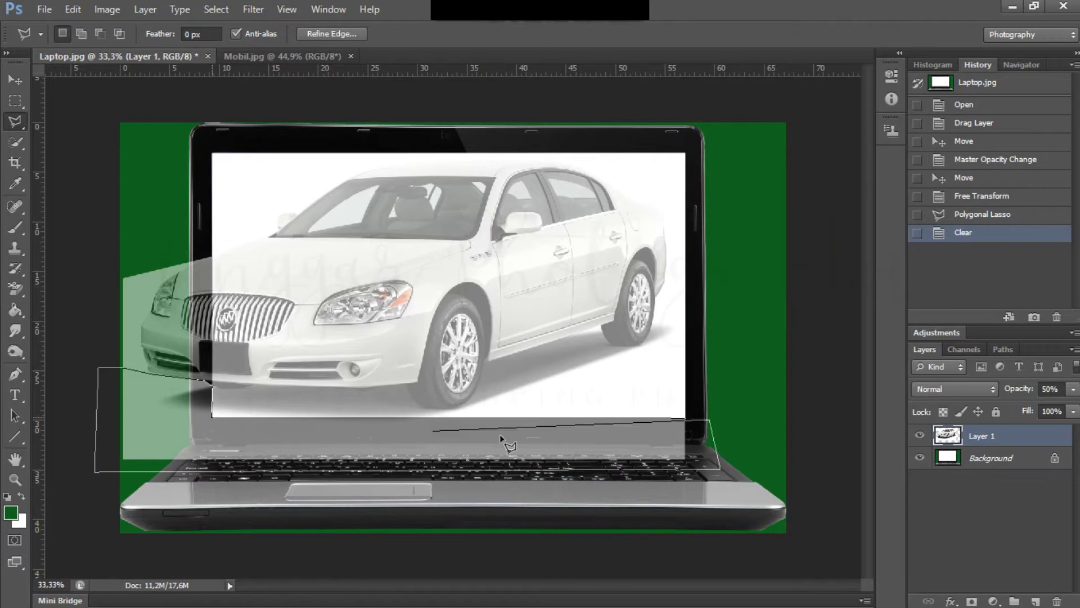
double_click(686, 418)
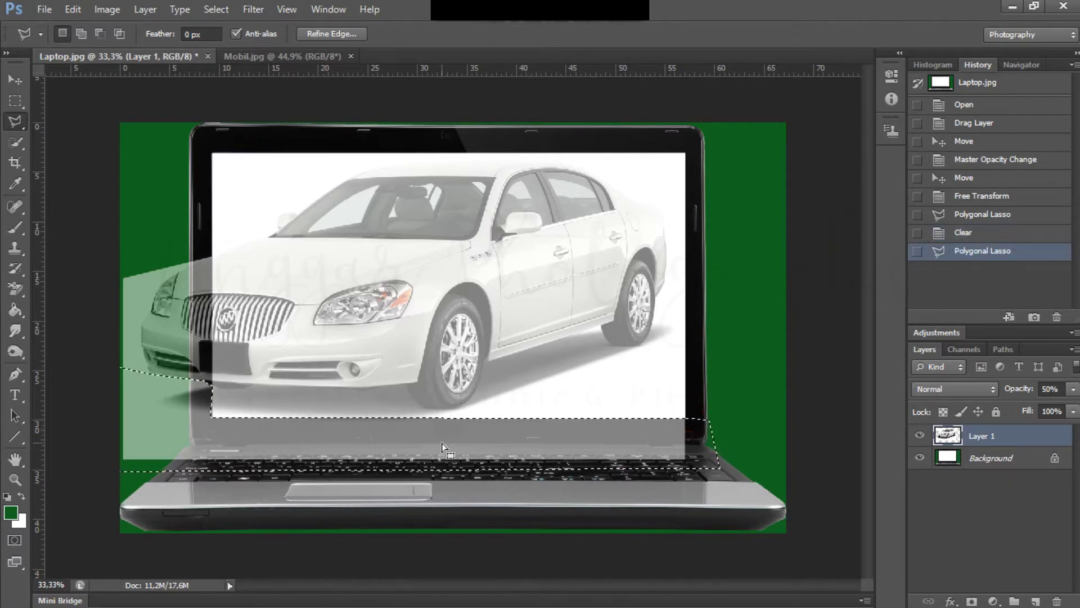
key(Delete)
key(ctrl+d)
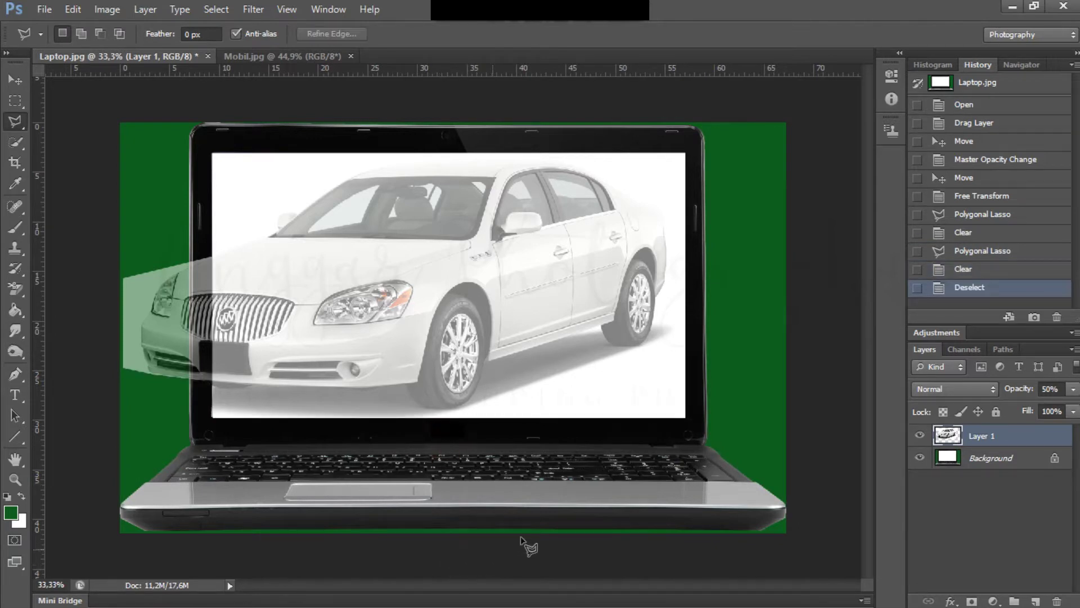
Outline the car layer's white area around the protruding headlight and bumper with the Polygonal Lasso, delete it and deselect
key(ctrl+plus)
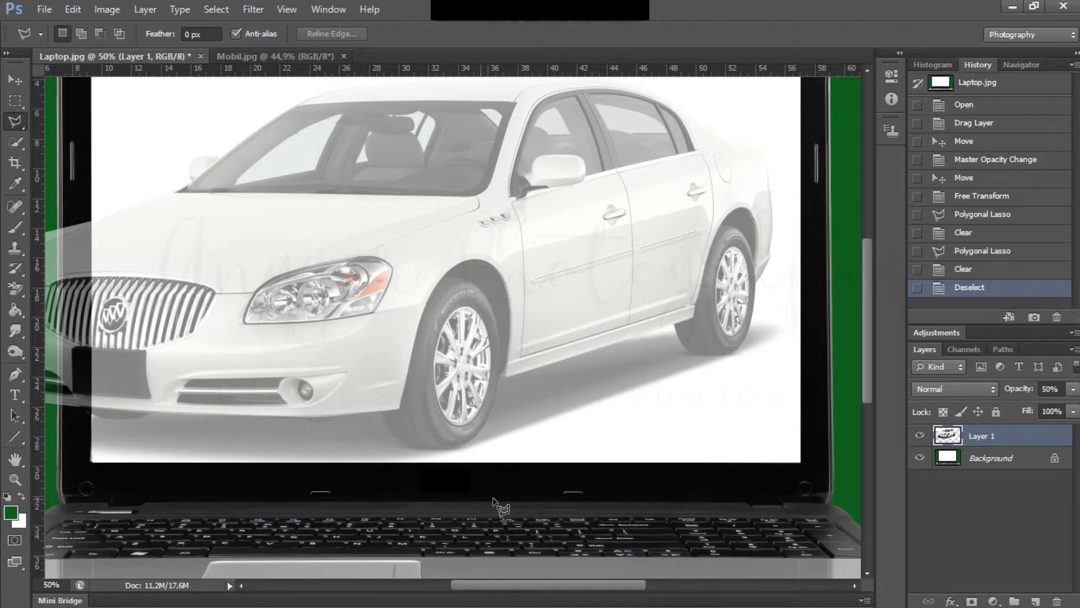
drag(545, 590, 345, 499)
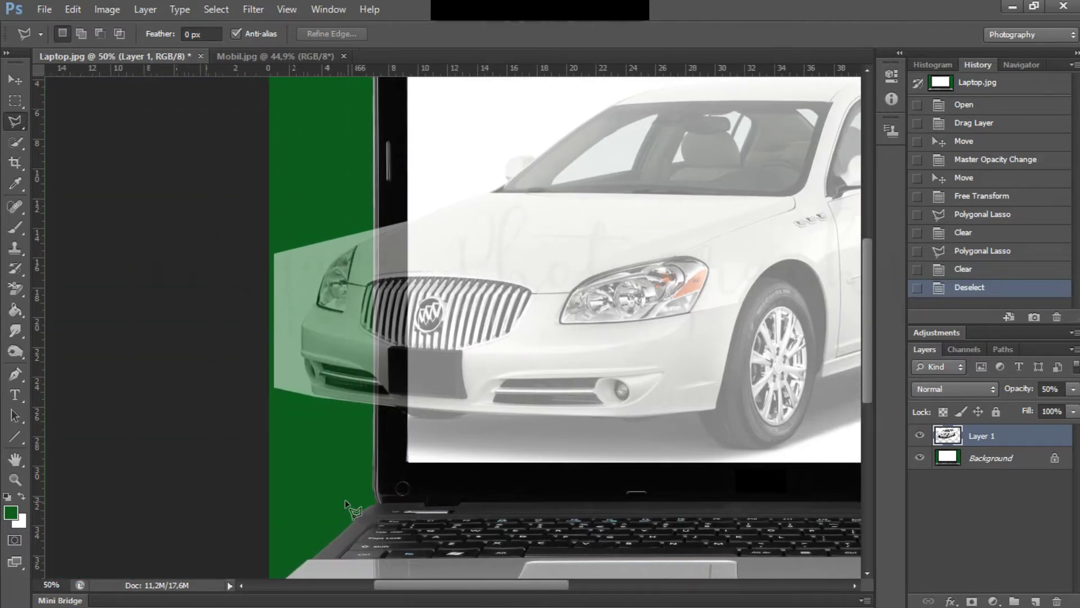
key(ctrl+plus)
drag(454, 584, 443, 585)
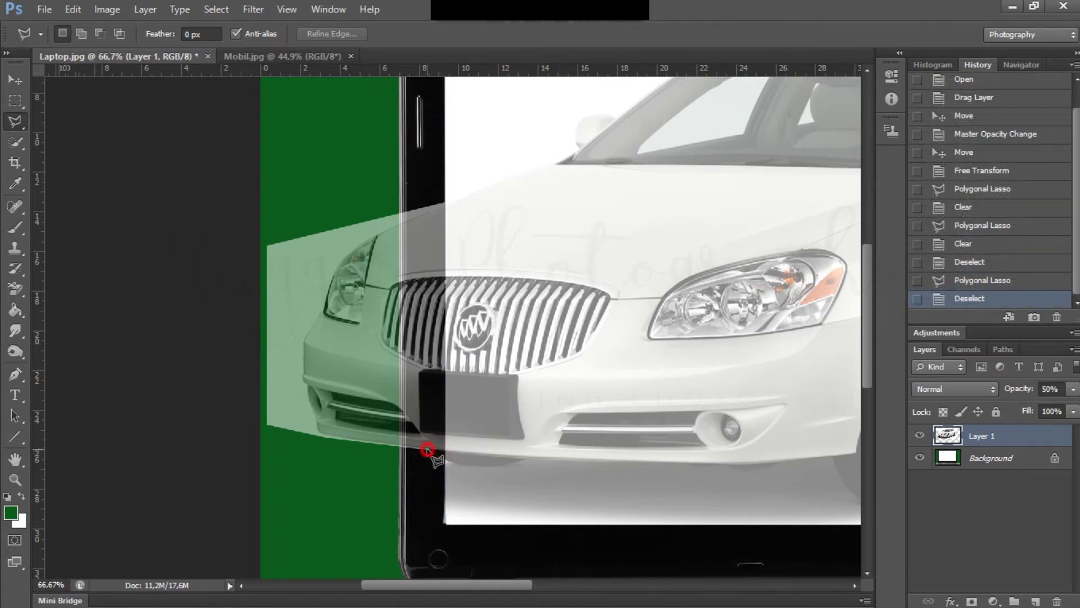
click(325, 436)
click(316, 423)
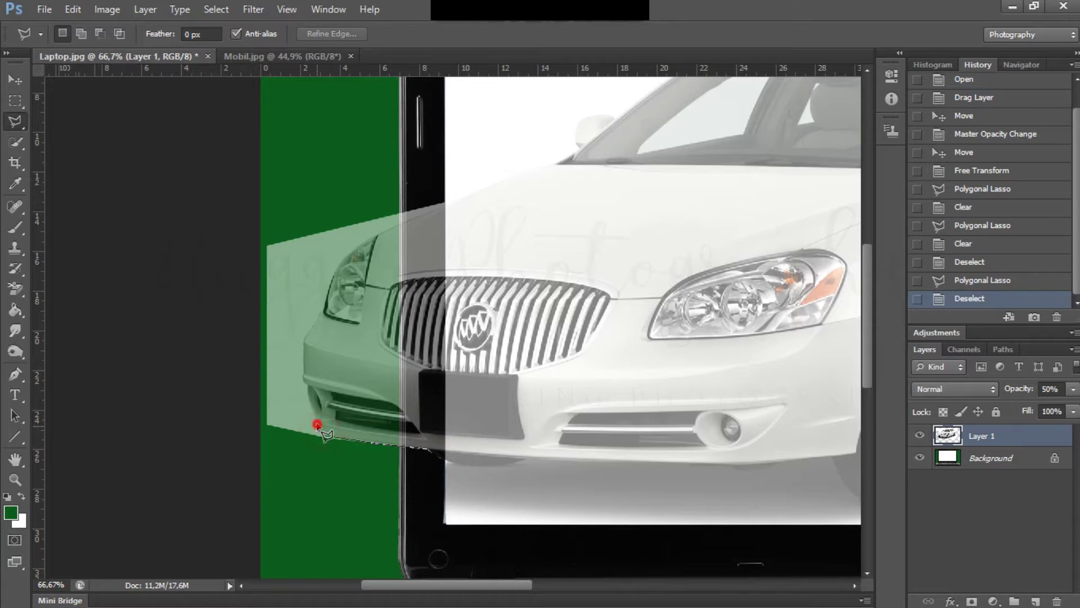
click(306, 385)
click(303, 380)
click(303, 374)
click(302, 340)
click(317, 318)
click(324, 310)
click(330, 281)
click(338, 267)
click(352, 254)
click(375, 235)
click(411, 220)
click(445, 191)
click(197, 236)
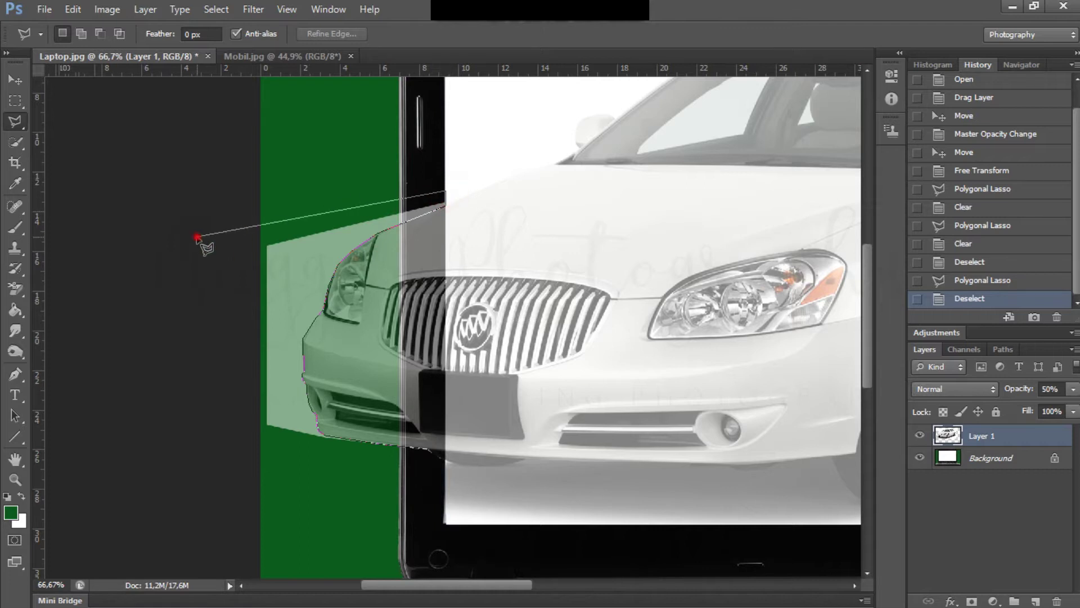
click(230, 457)
click(421, 474)
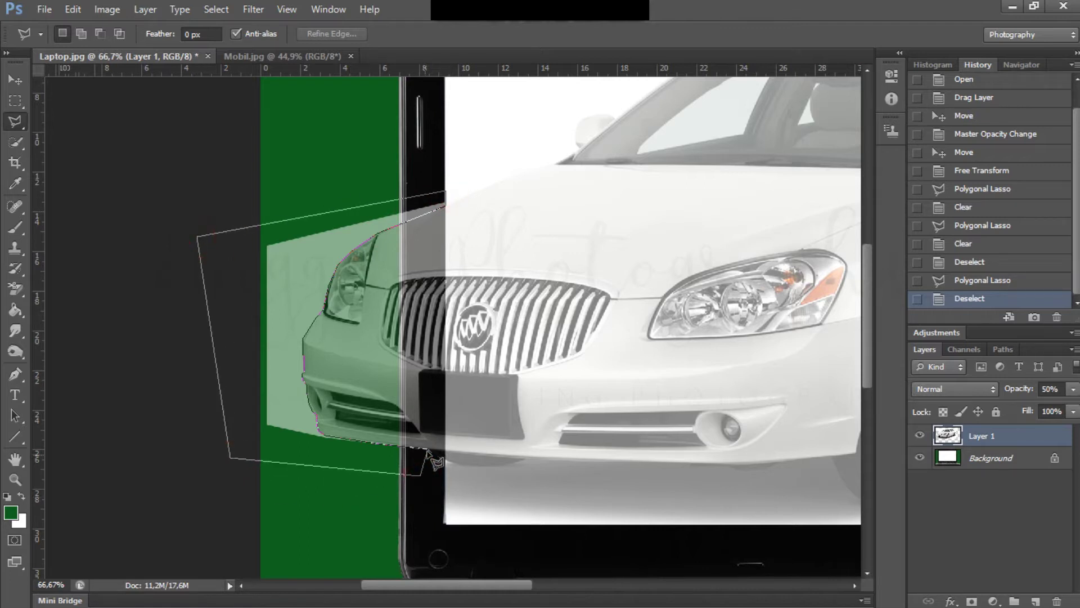
click(429, 450)
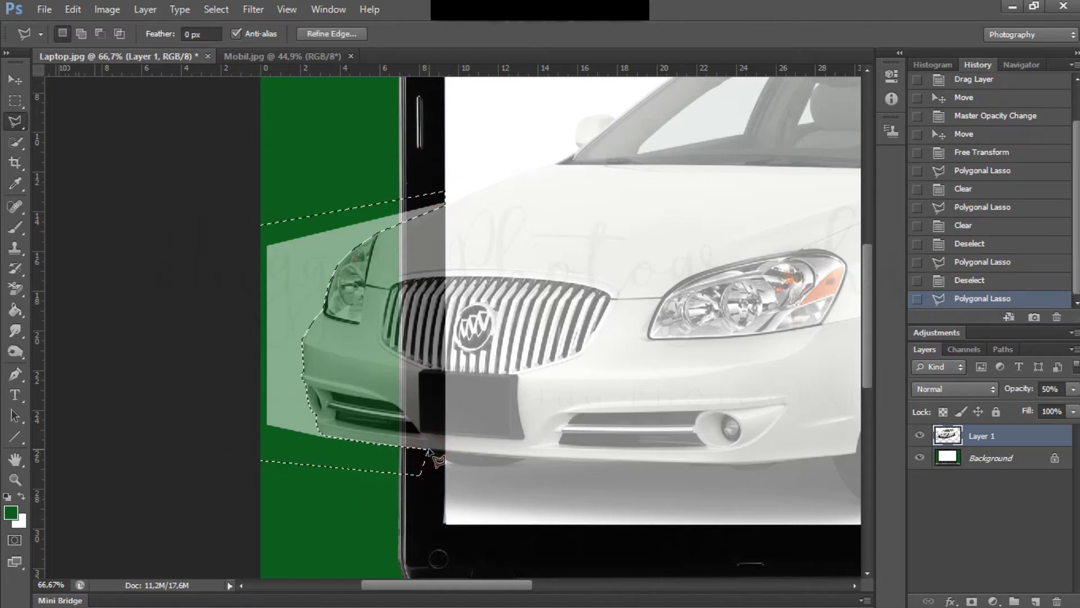
key(Delete)
click(16, 101)
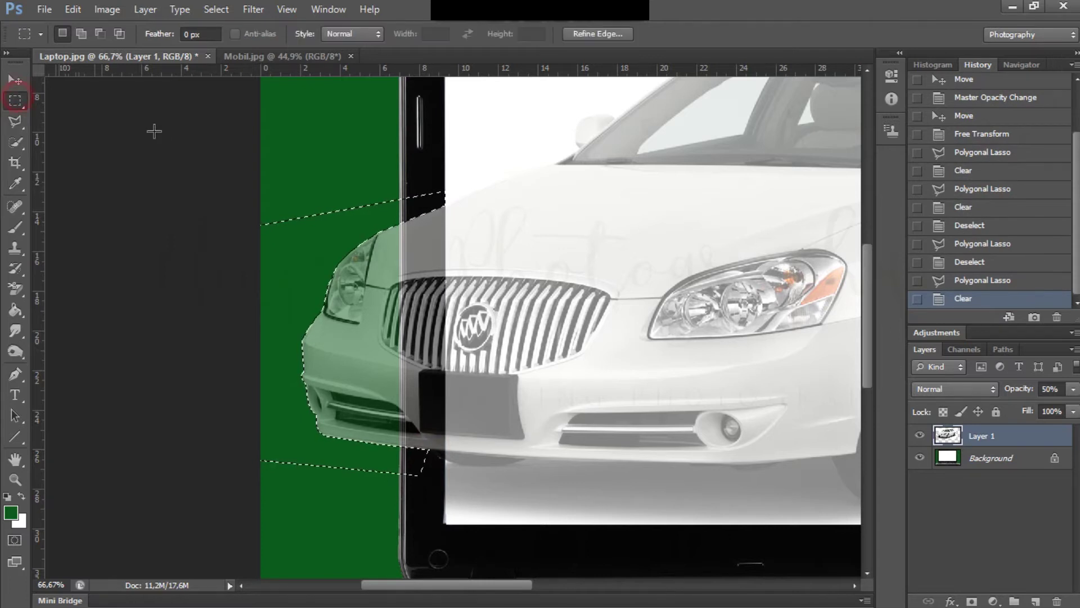
click(163, 142)
Set the car layer's opacity to 100%
key(ctrl+0)
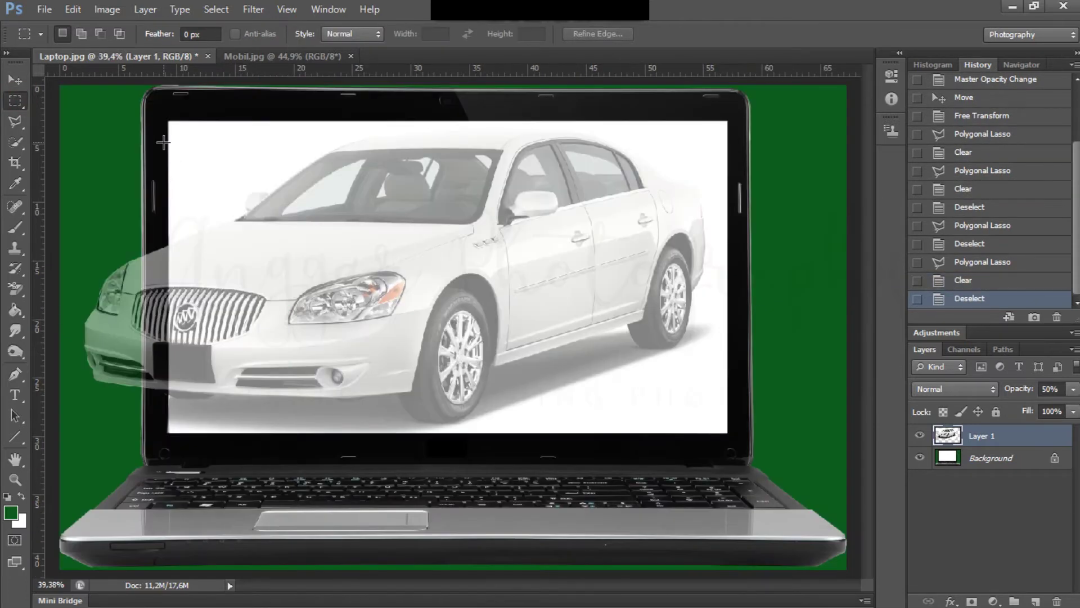
drag(1016, 394, 1077, 390)
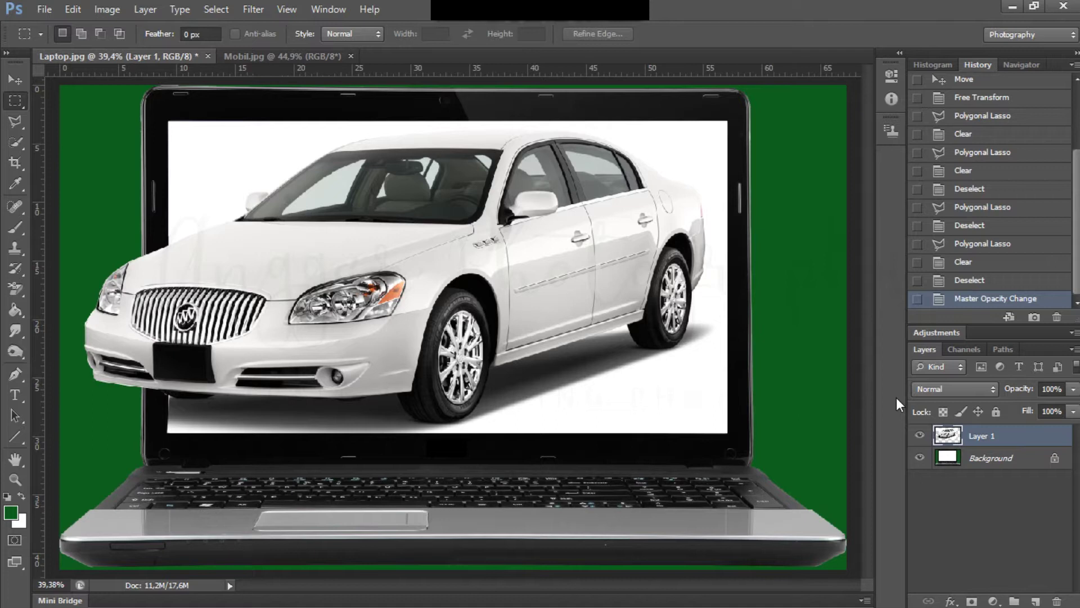
Inspect the car layer's roof, rear, hood and front cutout edges at close range for leftover white areas
key(ctrl+1)
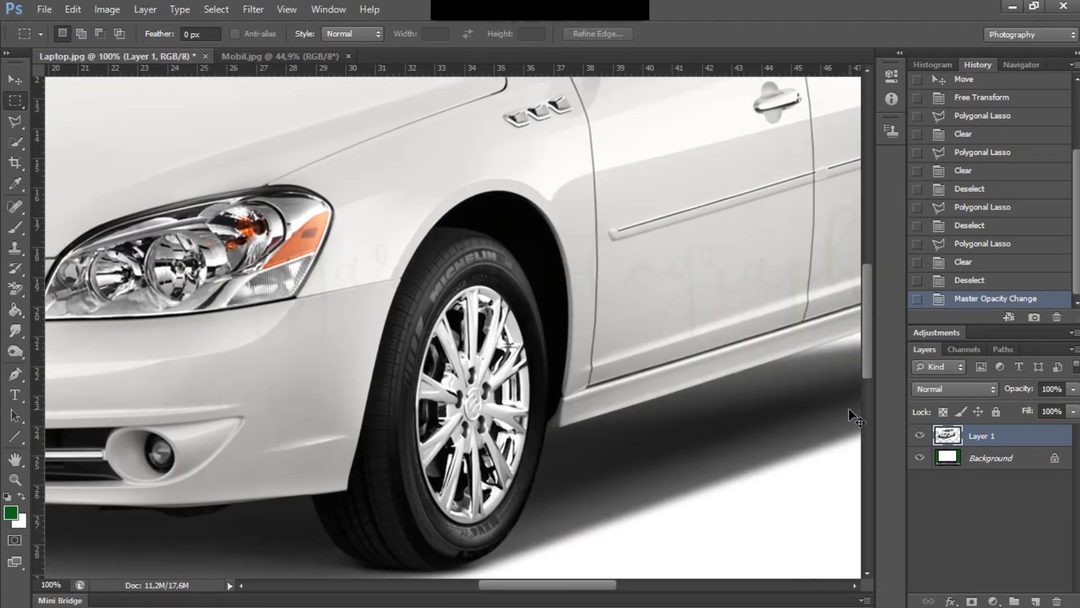
drag(585, 586, 663, 587)
scroll(670, 536, up, 10)
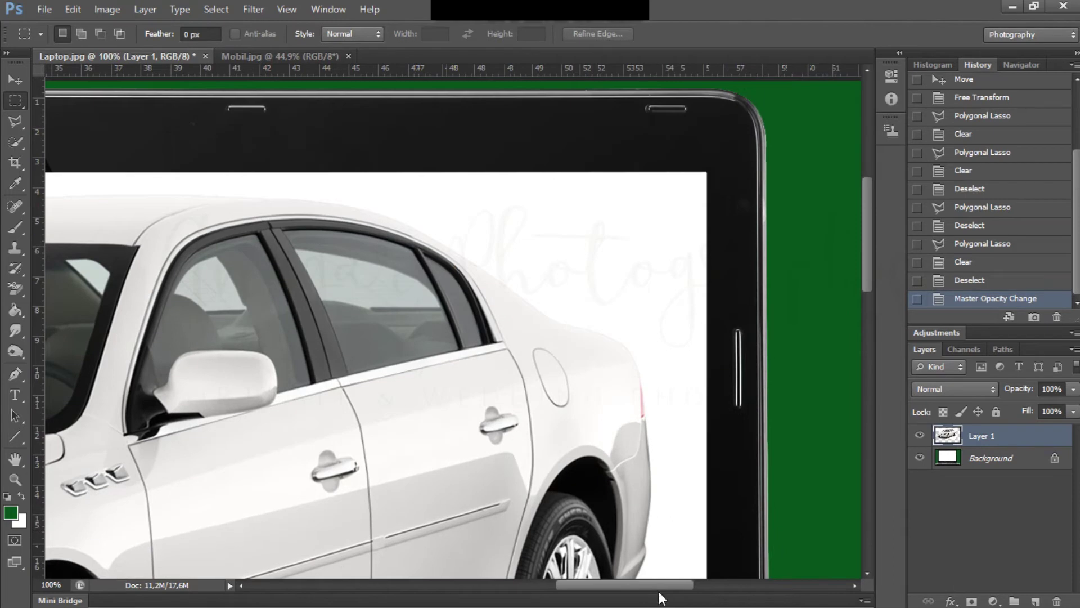
drag(668, 585, 502, 575)
scroll(218, 409, down, 3)
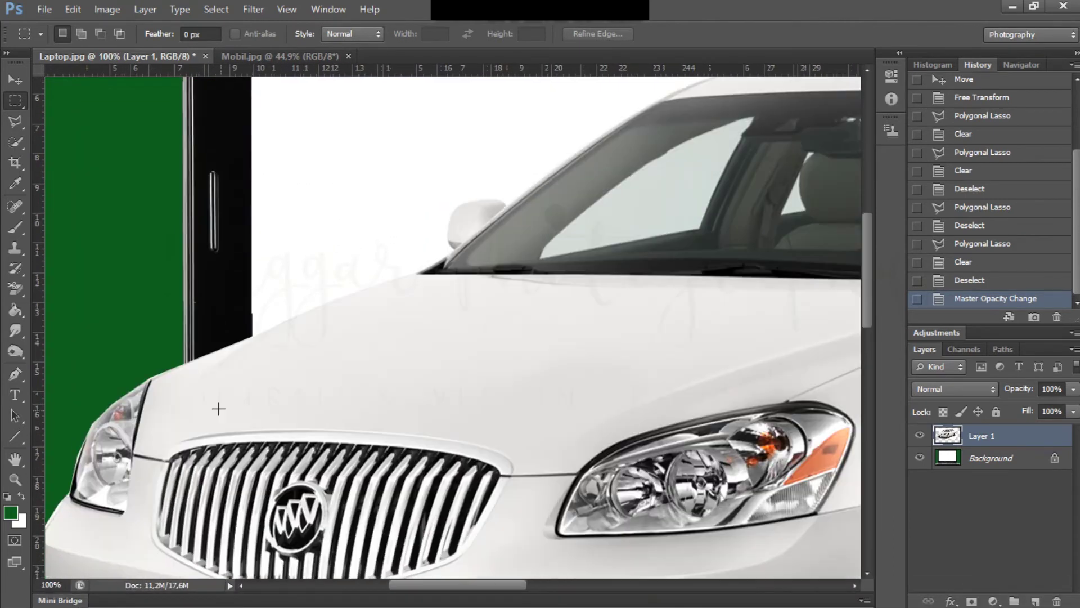
scroll(218, 409, down, 4)
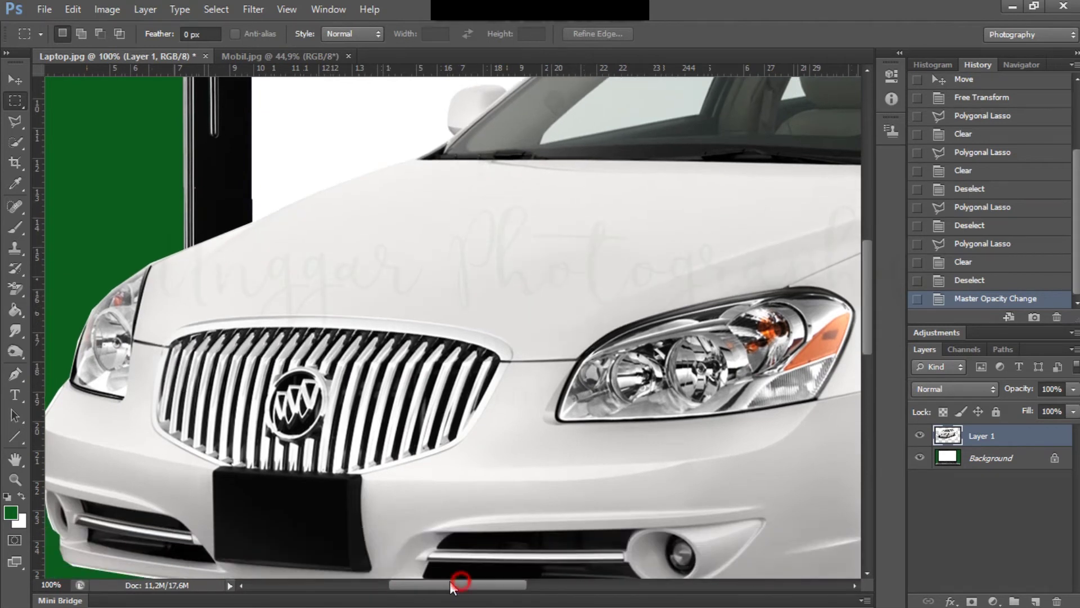
drag(453, 587, 449, 581)
scroll(450, 581, down, 2)
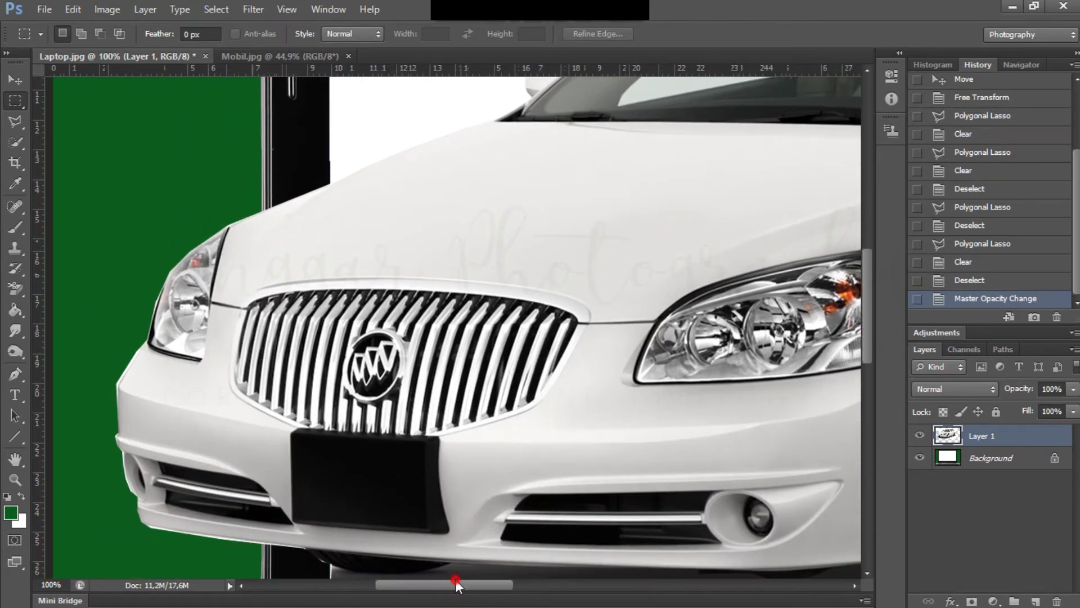
Outline the white fringe along the protruding fender below the headlight with the Polygonal Lasso and delete it
scroll(455, 579, up, 2)
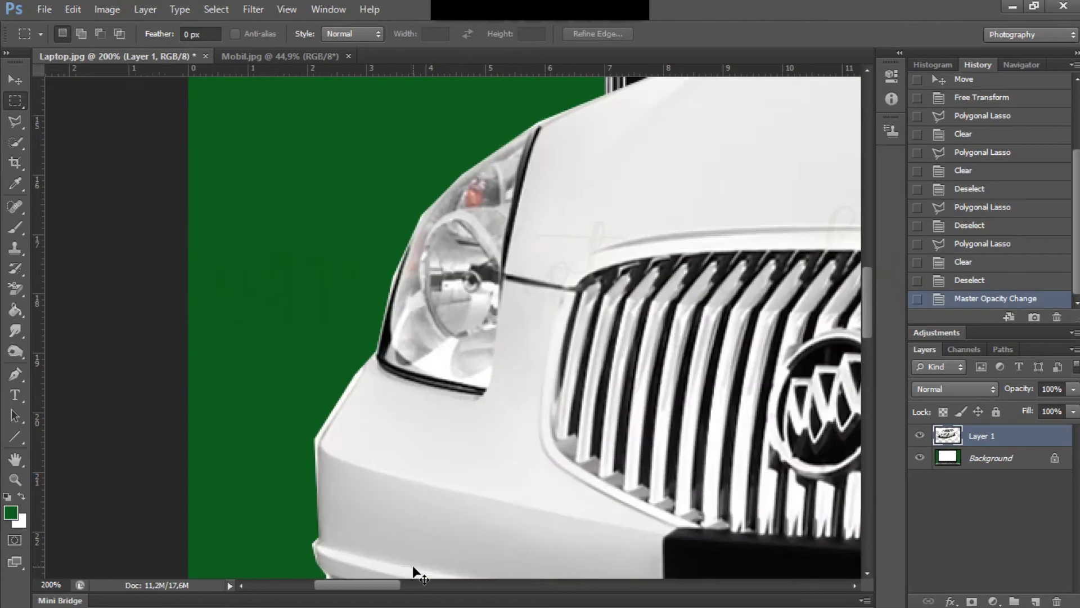
scroll(415, 569, up, 2)
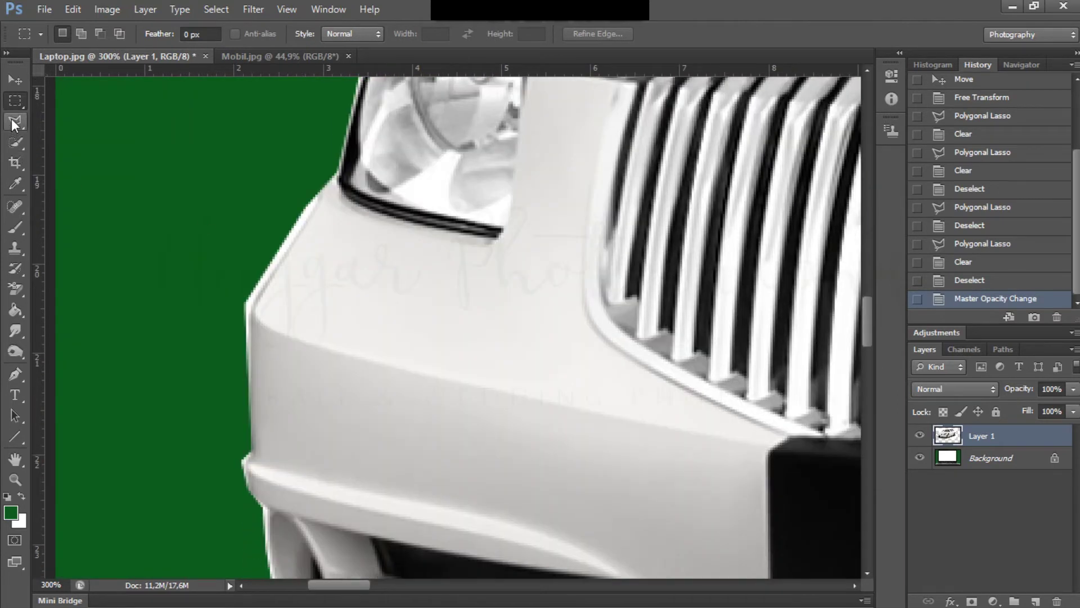
click(13, 120)
click(337, 175)
click(313, 202)
click(270, 275)
click(248, 304)
click(249, 378)
click(239, 411)
click(193, 307)
click(201, 216)
click(255, 172)
click(311, 157)
click(337, 177)
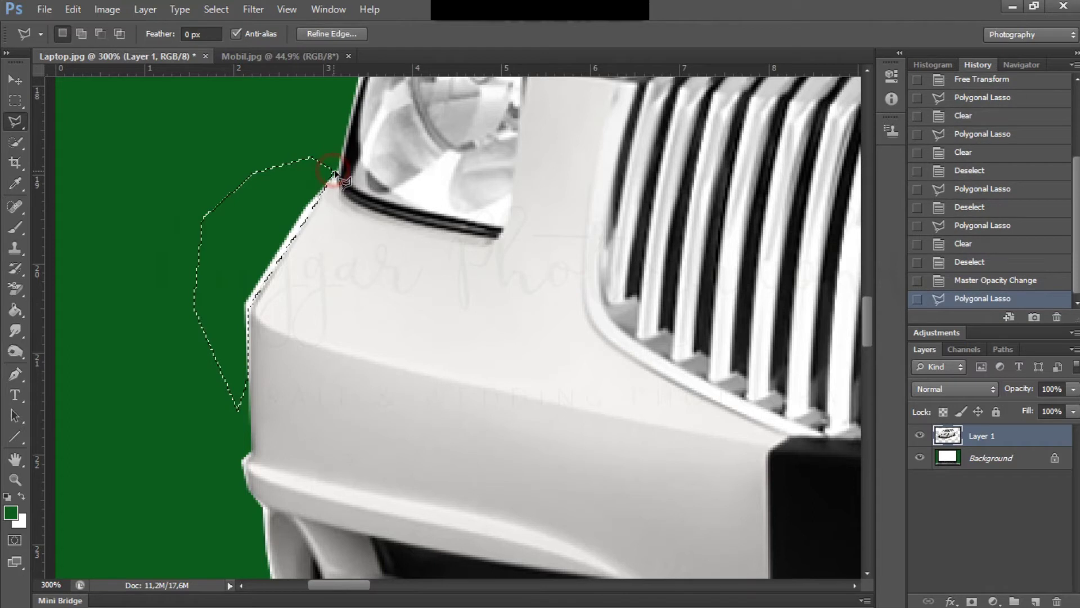
key(Delete)
Outline the white fringe under the protruding bumper's lower edge with the Polygonal Lasso, delete it and deselect
scroll(270, 191, down, 4)
scroll(263, 192, down, 3)
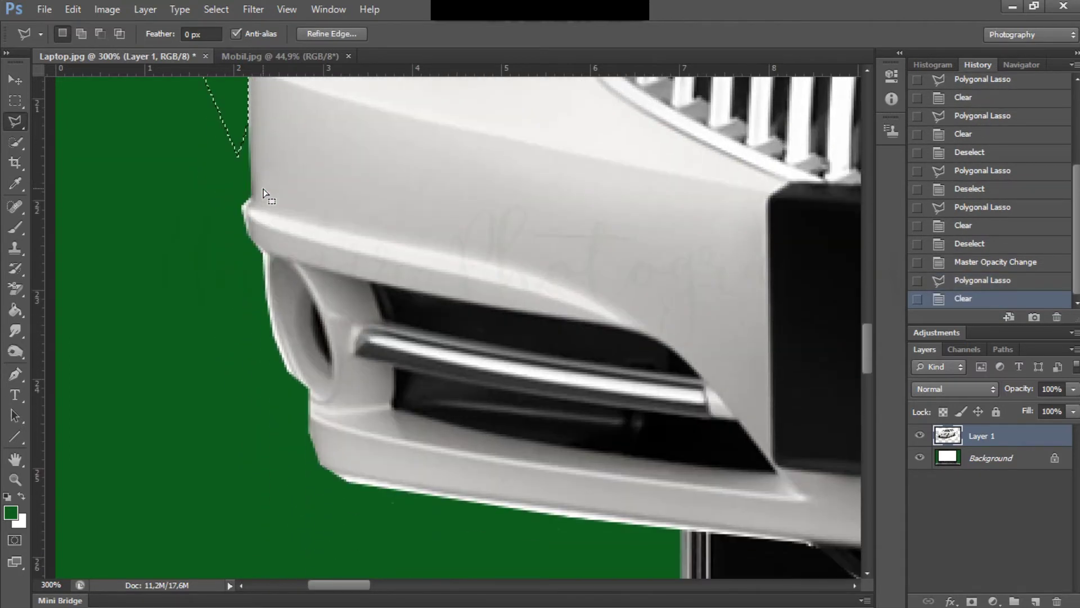
scroll(313, 402, down, 1)
click(304, 417)
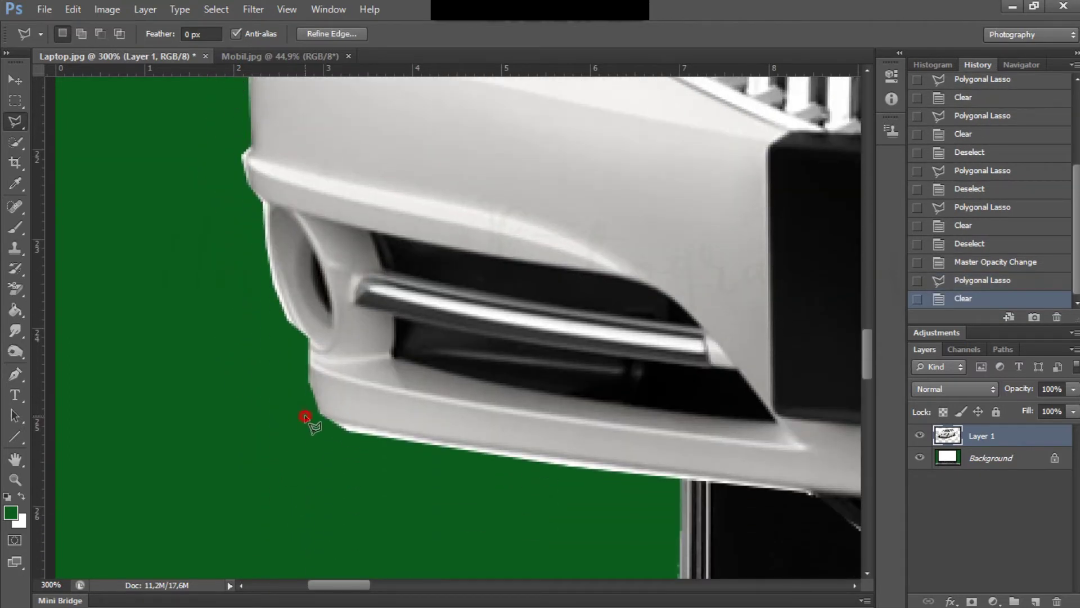
click(633, 476)
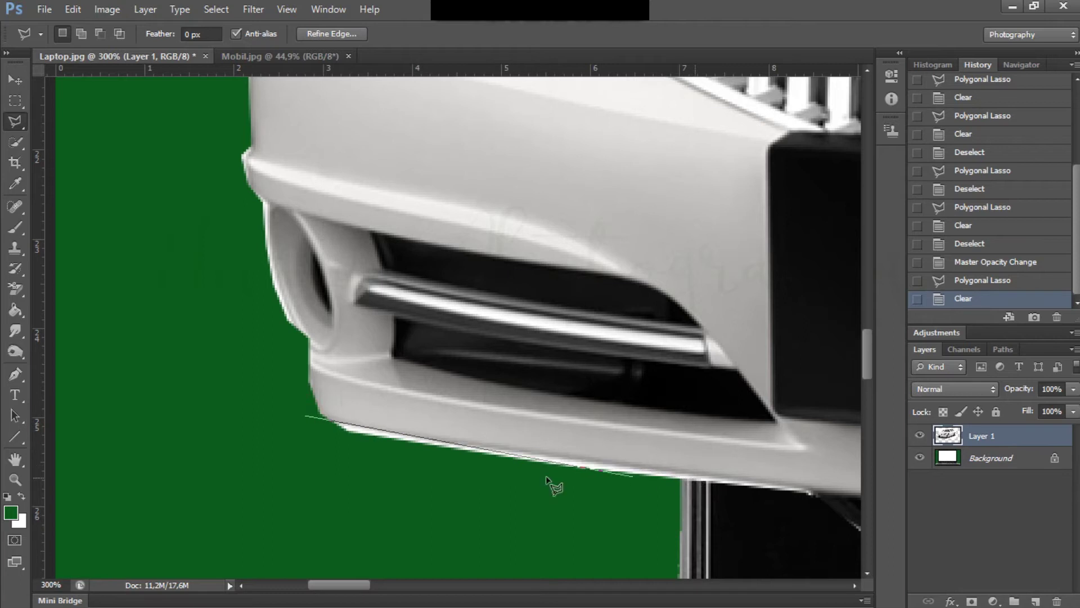
click(405, 434)
click(623, 468)
click(782, 486)
click(808, 493)
click(688, 525)
click(253, 457)
click(305, 420)
key(Delete)
key(ctrl+d)
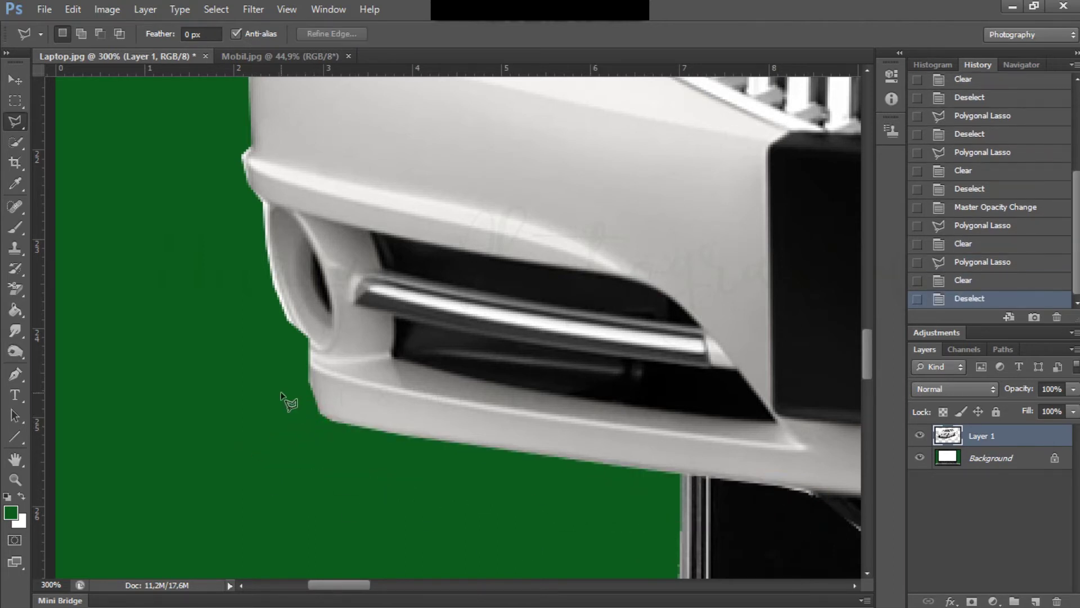
Outline the white fringe beside the protruding fog light housing with the Polygonal Lasso, delete it and deselect
scroll(281, 349, up, 1)
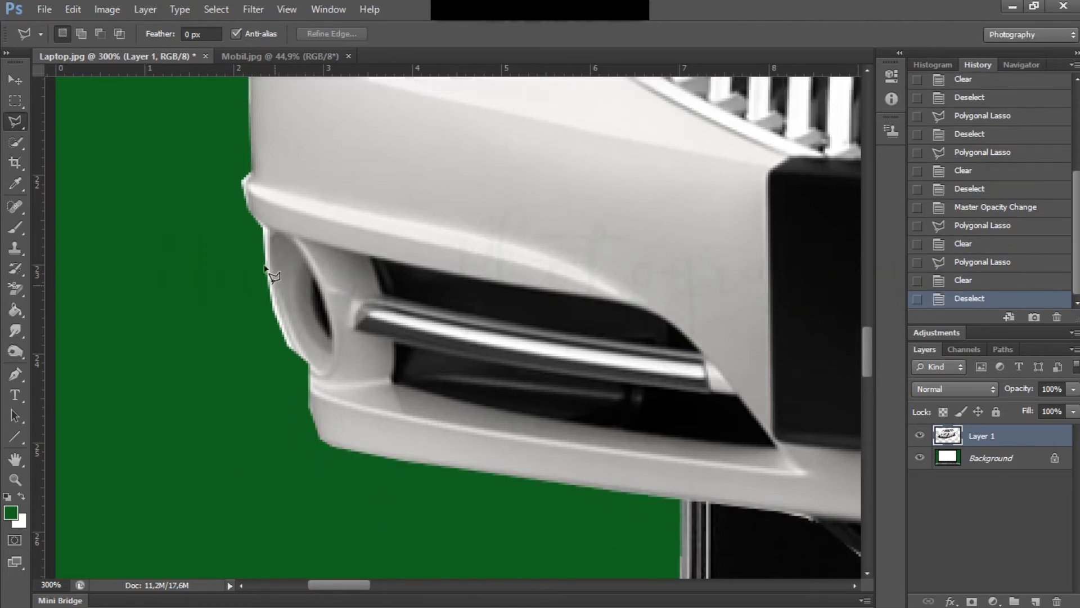
click(261, 225)
click(266, 255)
click(281, 324)
click(294, 350)
click(293, 369)
click(225, 310)
click(260, 225)
key(Delete)
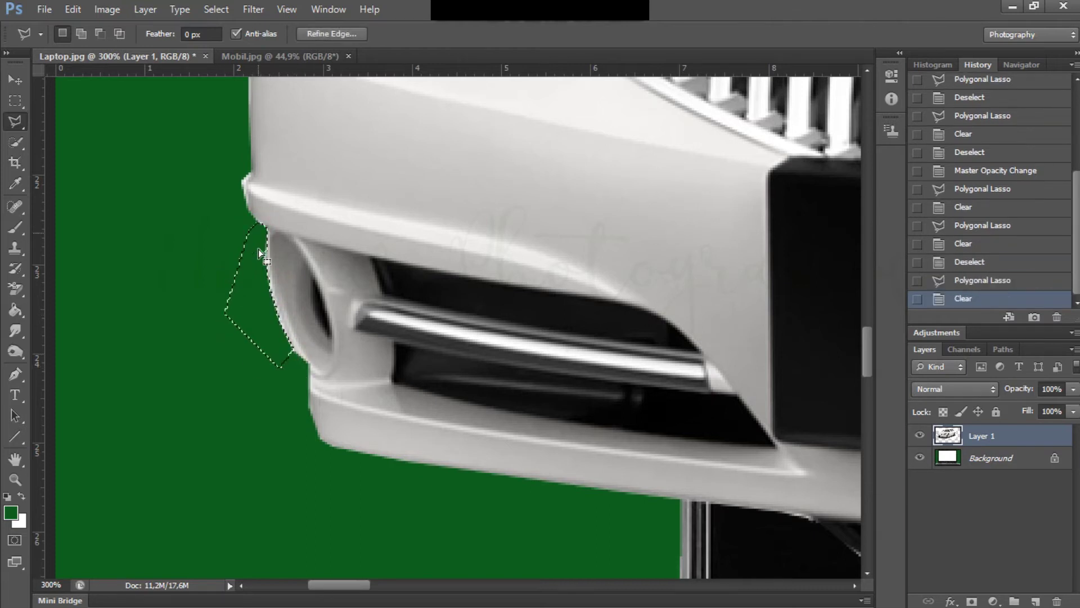
key(ctrl+d)
Trim the small white fringe at the tip of the bumper's upper ridge with the Polygonal Lasso and deselect
scroll(236, 214, up, 1)
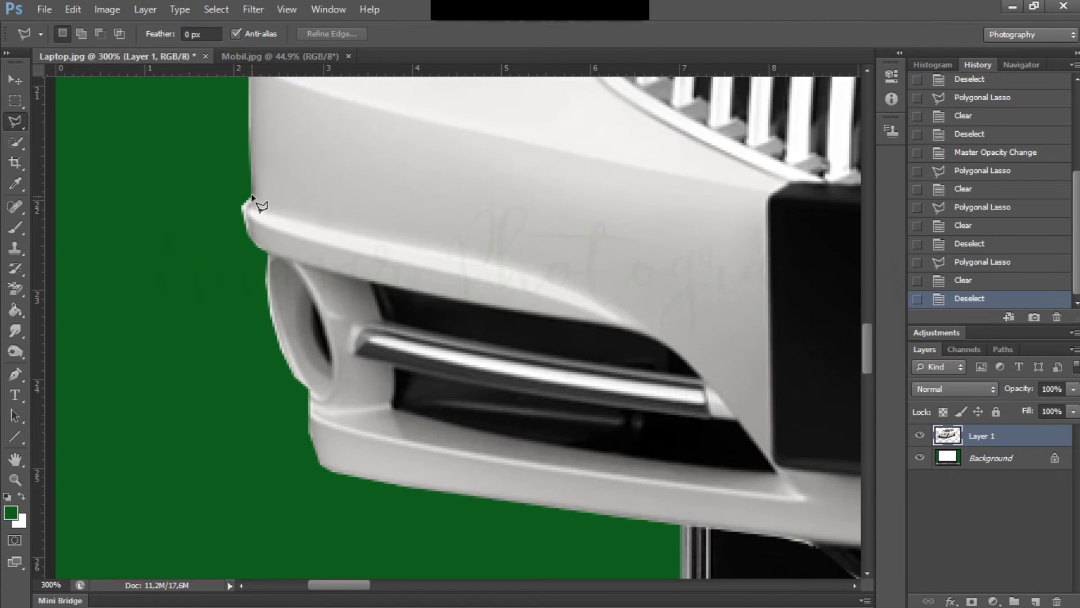
click(246, 205)
click(232, 217)
click(225, 197)
click(251, 194)
key(Delete)
key(ctrl+d)
Enlarge the car layer to about 100.5% from its upper-left corner, apply the transform and hide the transform controls
click(24, 78)
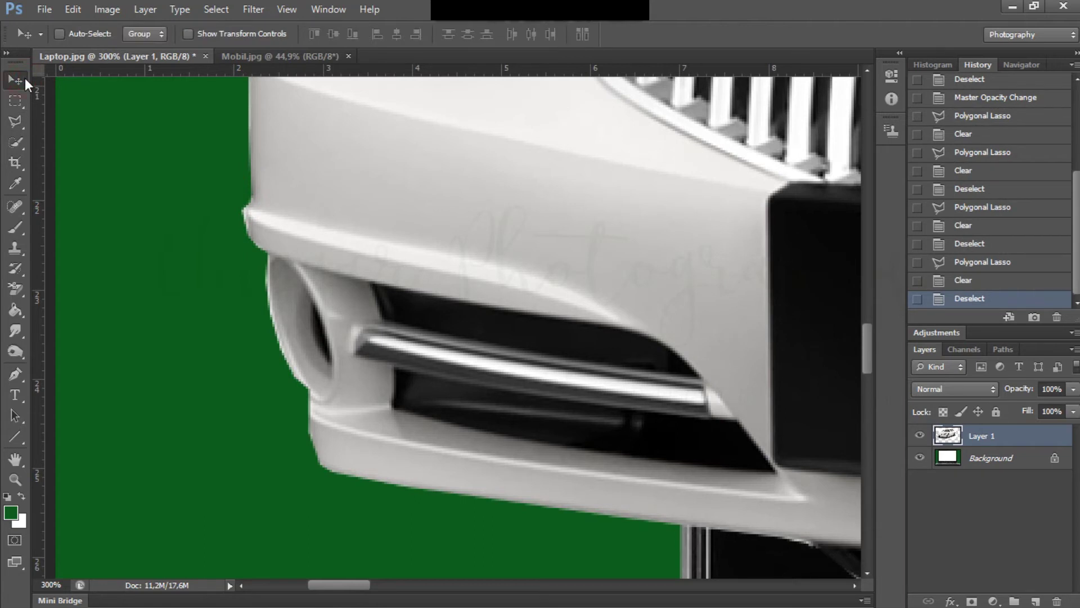
key(ctrl+0)
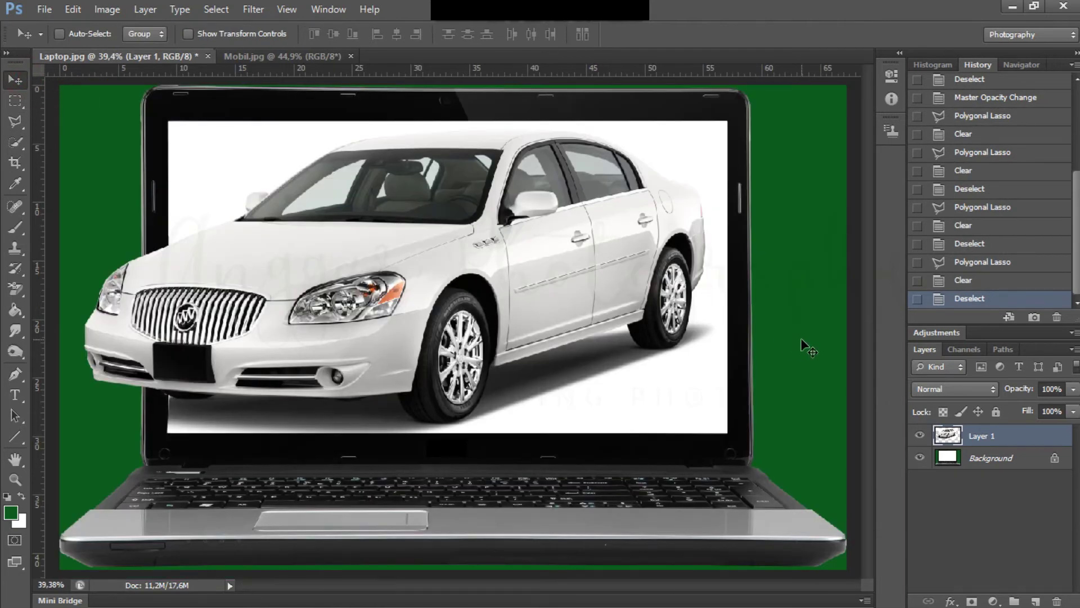
click(187, 34)
click(65, 237)
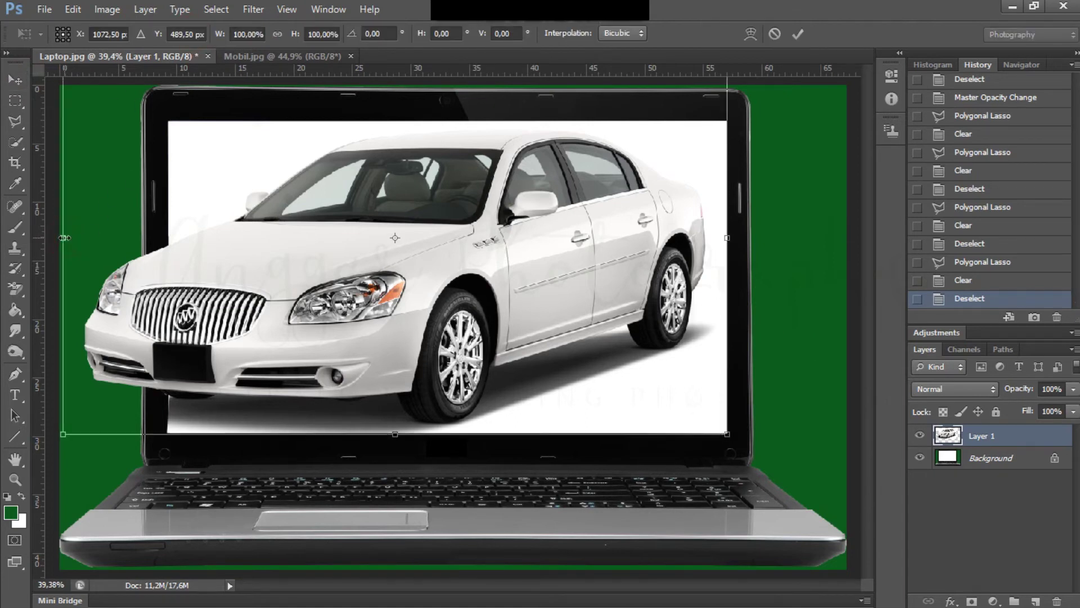
scroll(80, 240, down, 1)
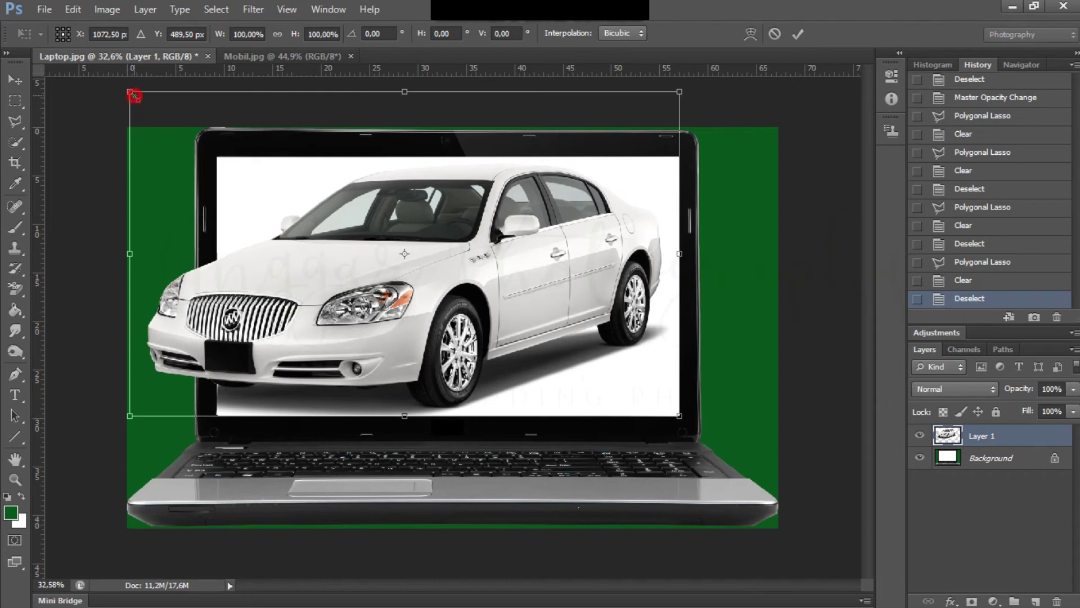
drag(133, 97, 131, 96)
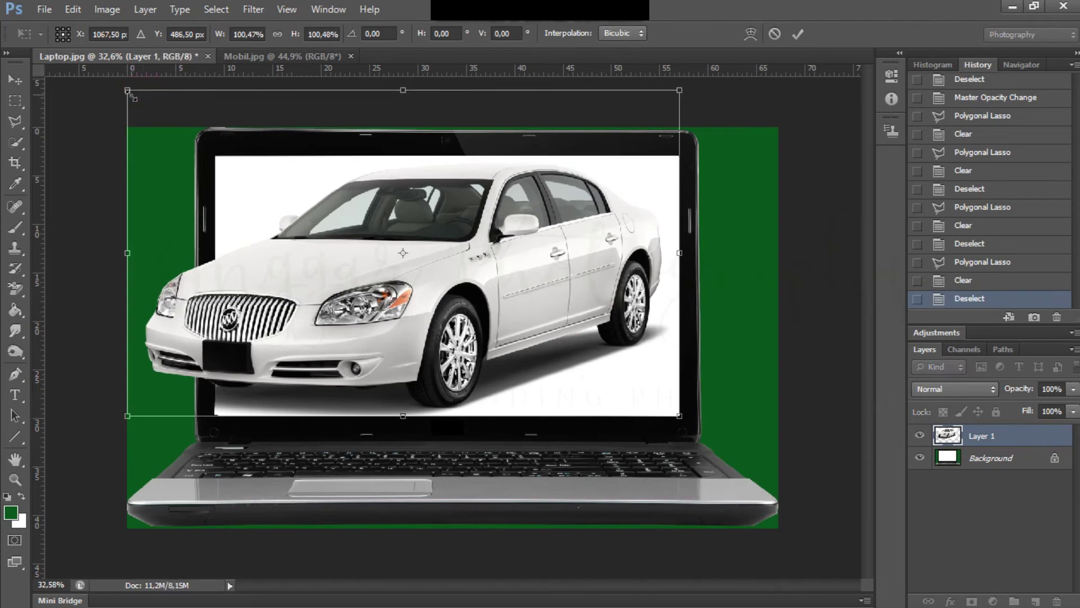
key(Return)
click(190, 34)
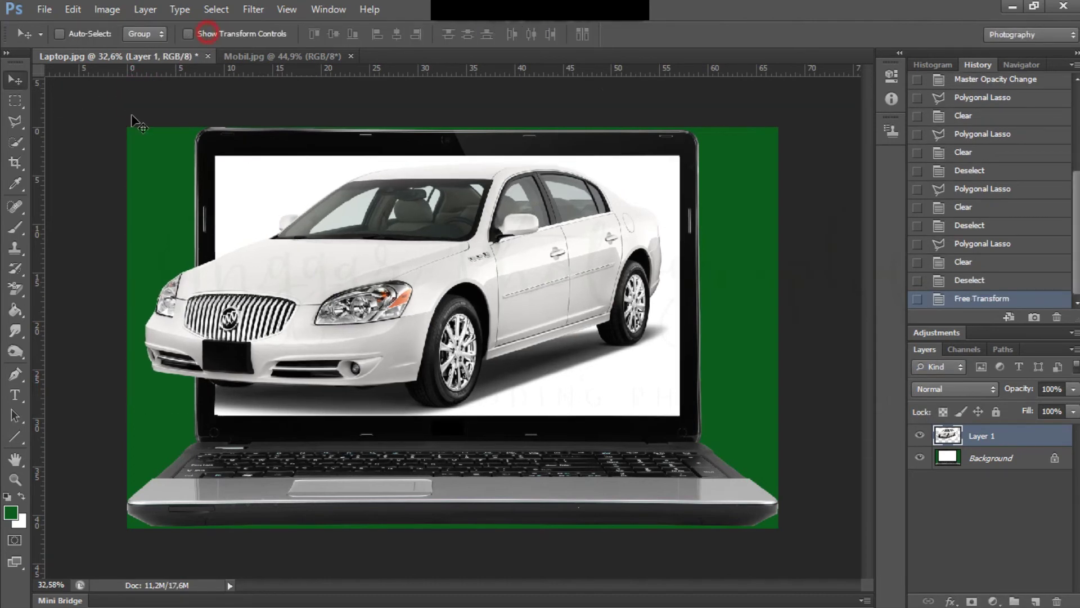
Outline the thin strip of car photo overlapping the laptop bezel beside the screen's lower-left edge with the Polygonal Lasso, delete it and deselect
key(ctrl+plus)
scroll(453, 327, down, 1)
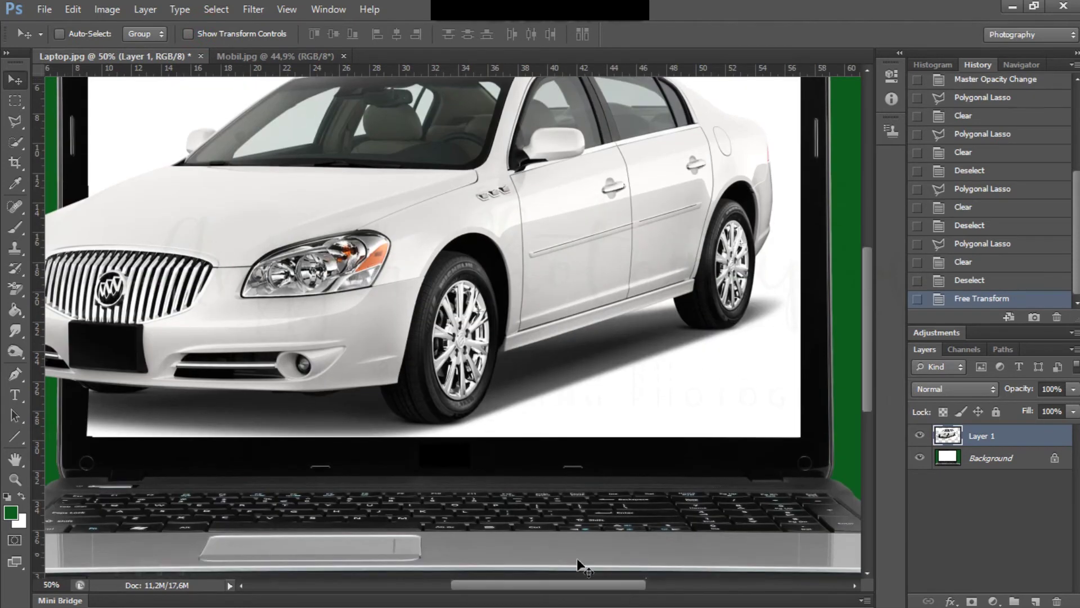
drag(552, 581, 313, 459)
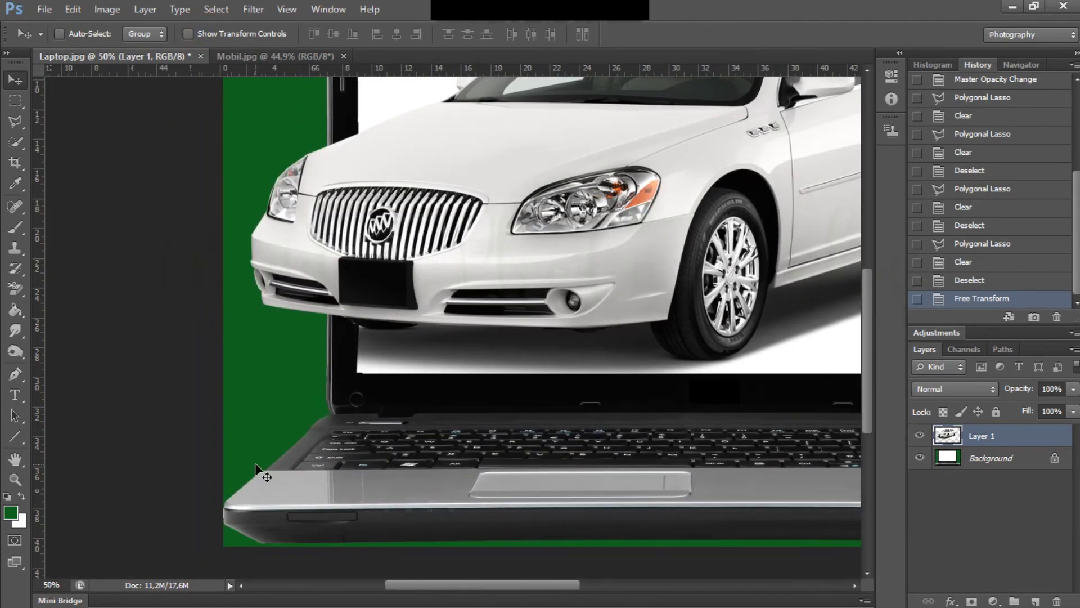
key(ctrl+plus)
scroll(255, 462, down, 2)
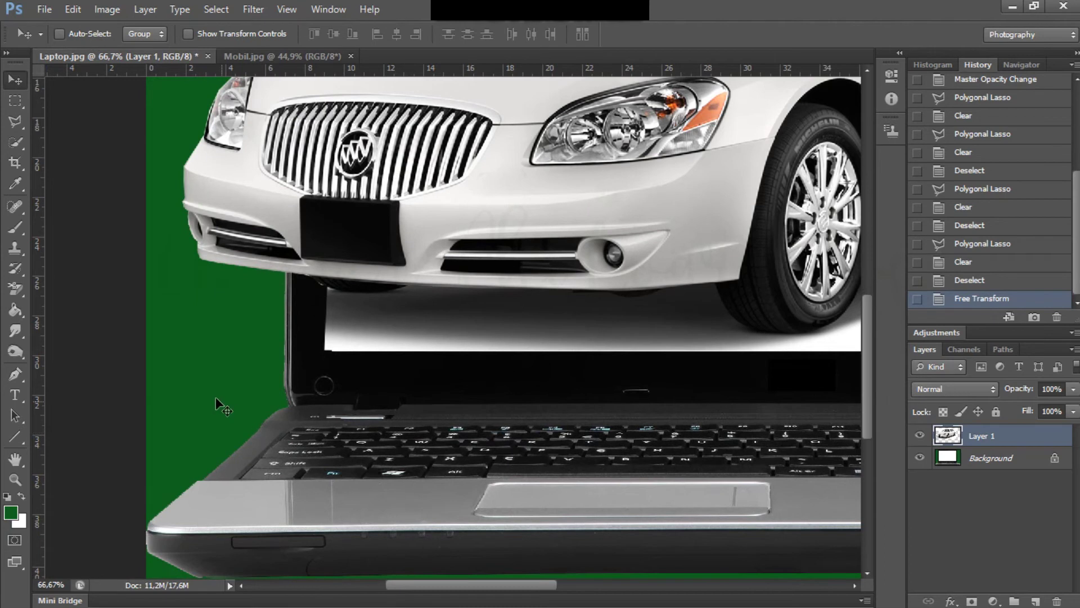
click(16, 121)
click(324, 289)
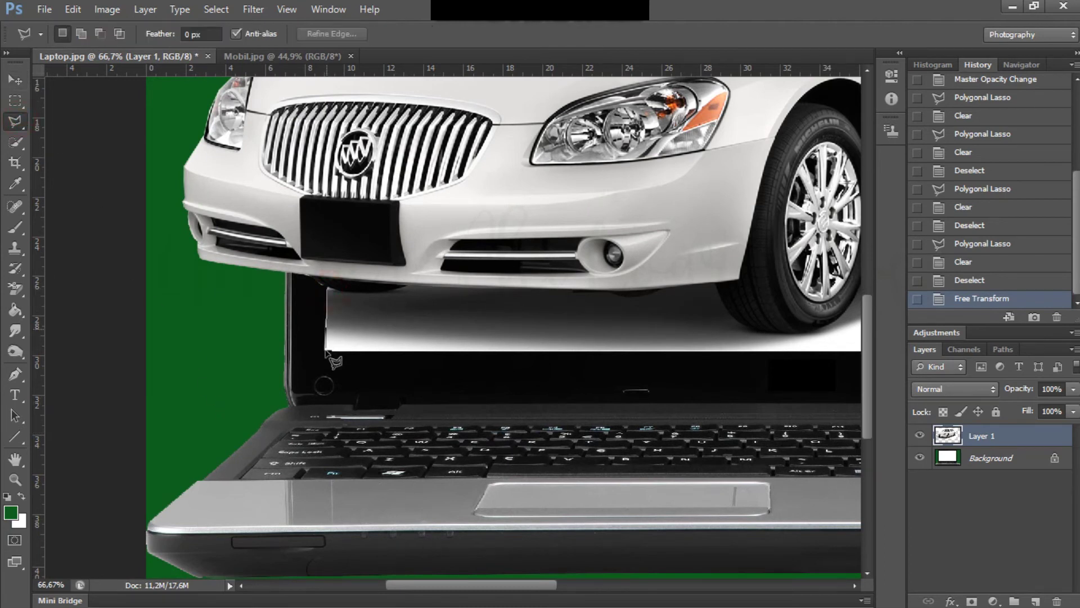
click(326, 351)
click(305, 359)
click(328, 288)
key(Delete)
key(ctrl+d)
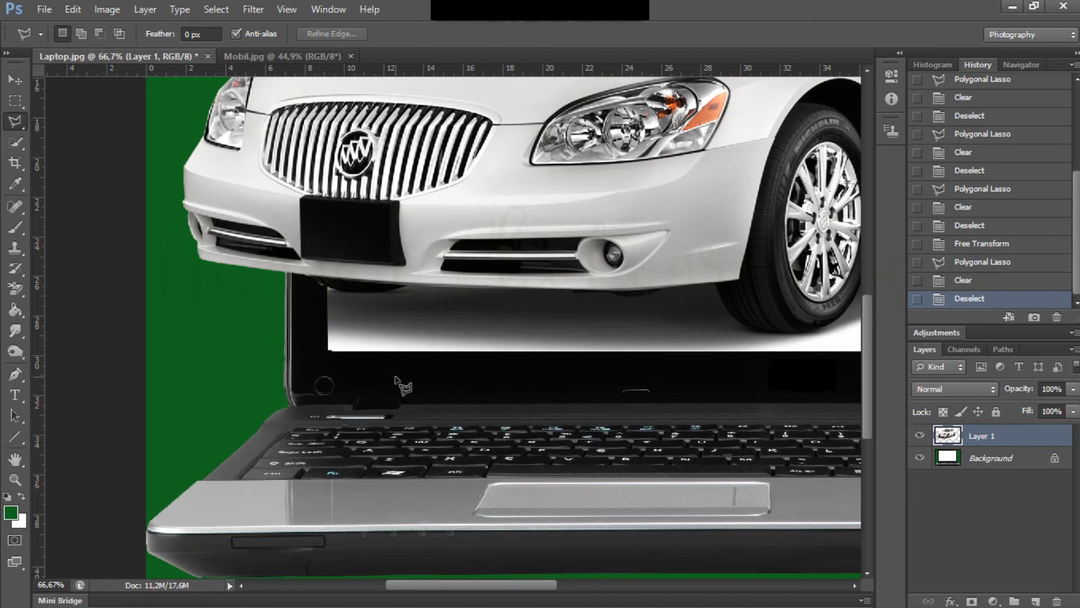
Flatten the car layer and the laptop background into a single layer
drag(539, 584, 603, 584)
key(ctrl+0)
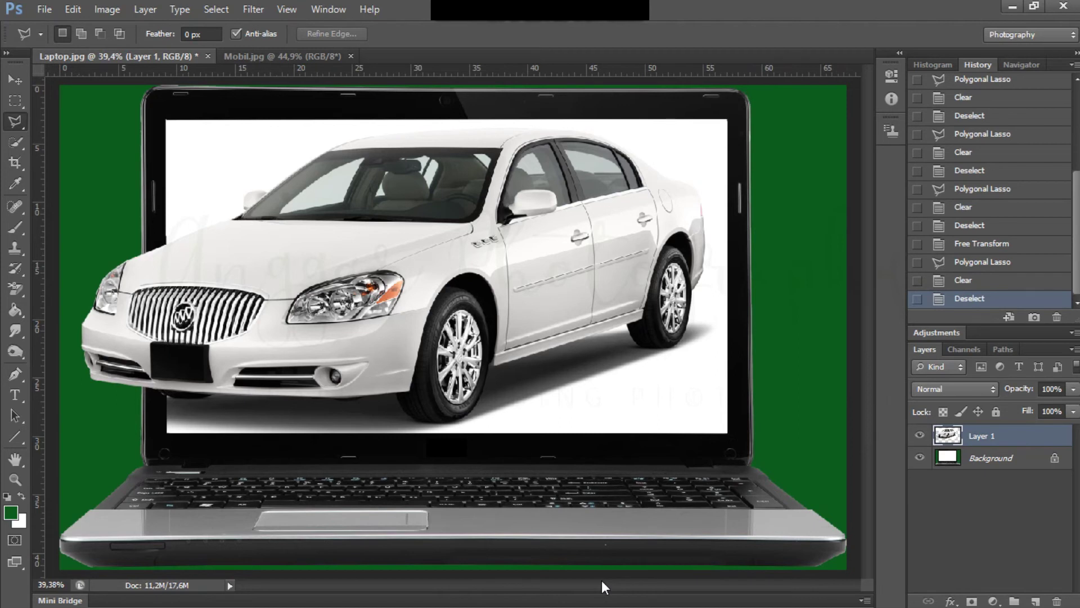
click(1017, 457)
right_click(1008, 457)
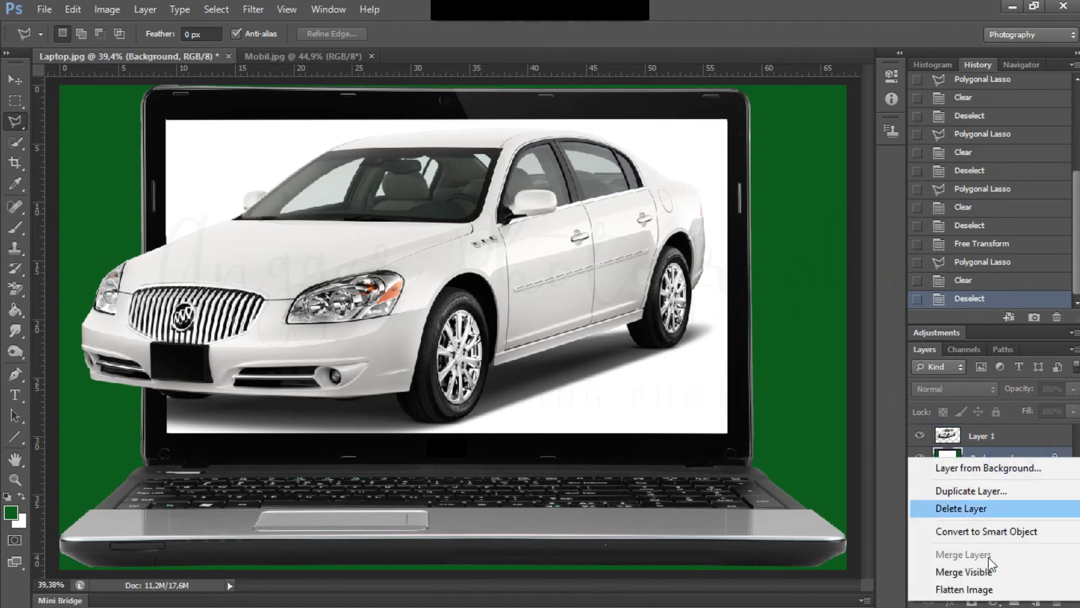
click(984, 590)
Save the flattened image as a JPEG named "manipulasi efek 3D" on the Multimedia (E:) drive, accepting the JPEG options
click(46, 11)
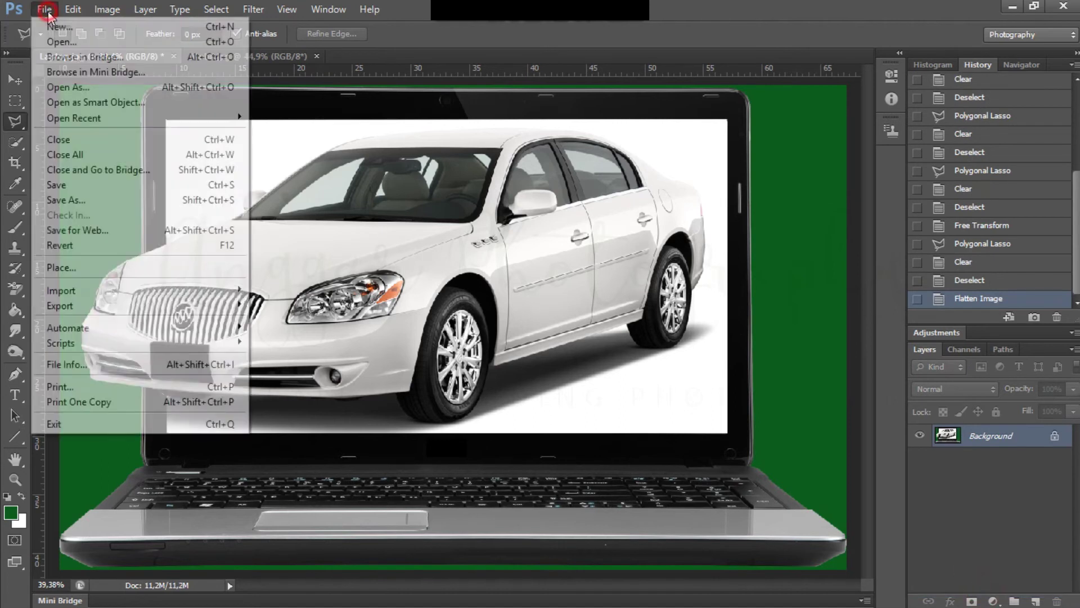
click(115, 200)
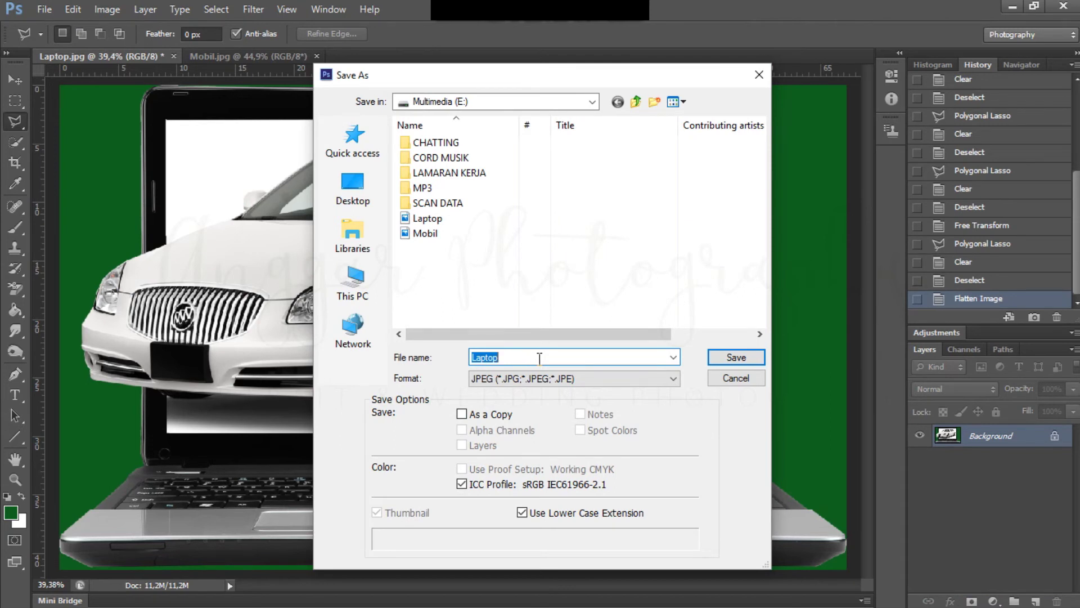
text(m)
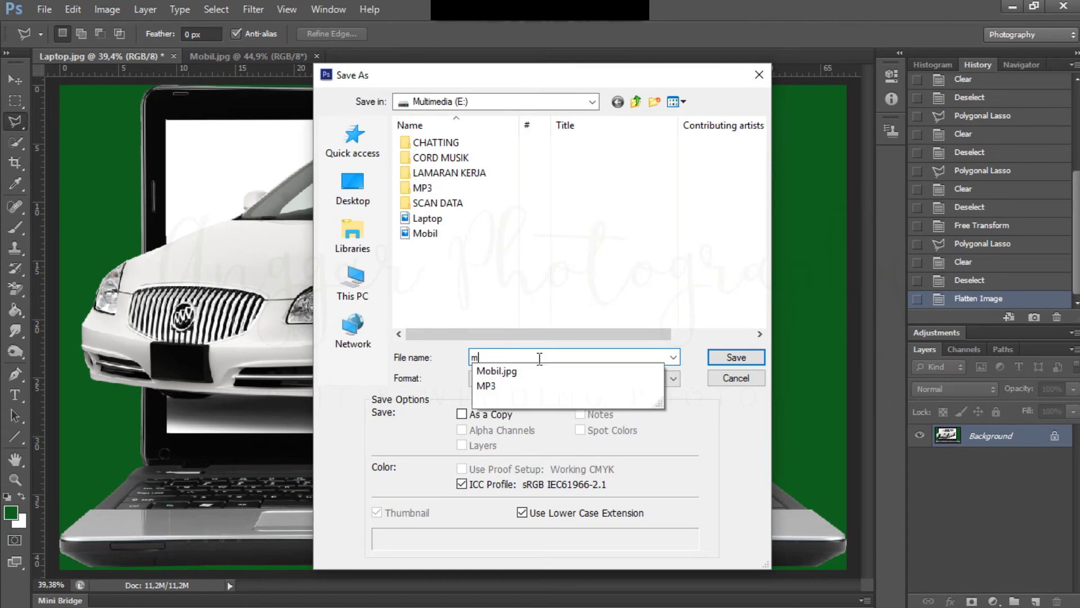
text(anipulasi efek 3D)
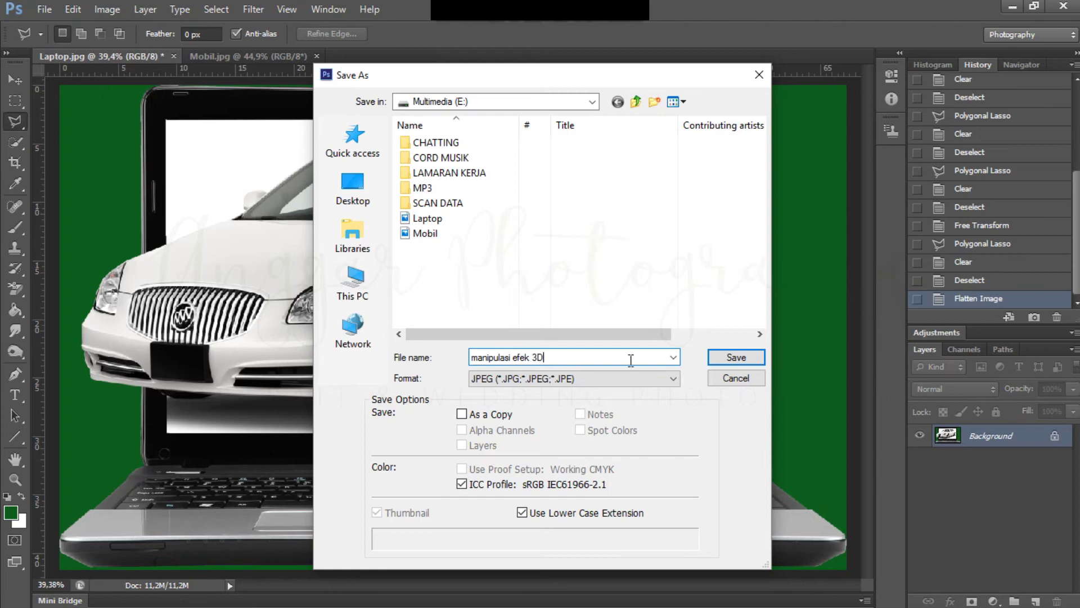
click(715, 359)
click(658, 144)
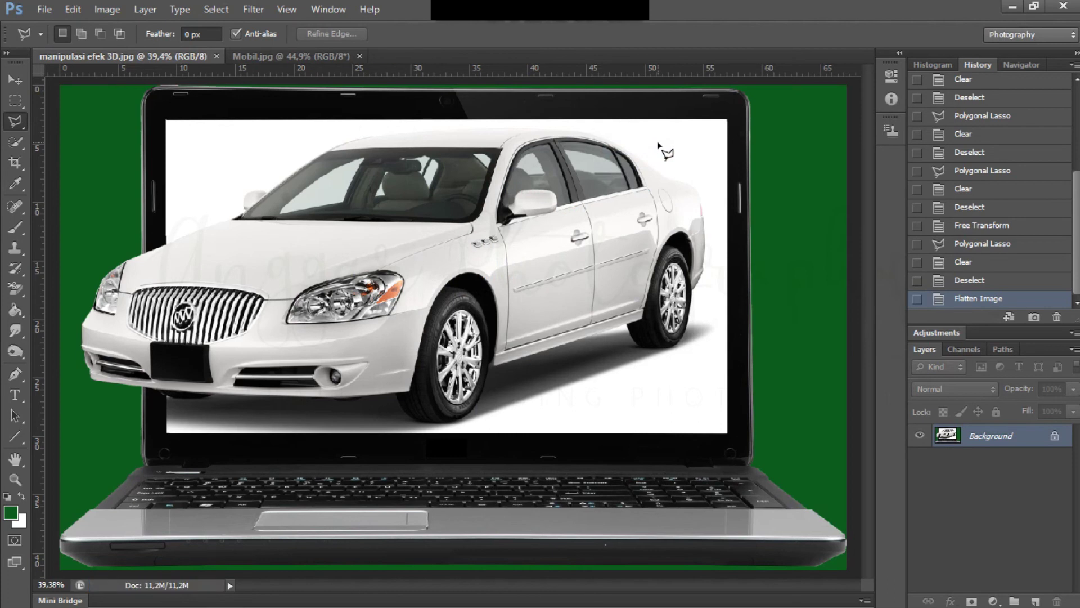
Switch to File Explorer and open the "manipulasi efek 3D" image from the Multimedia (E:) drive to view it
click(1012, 7)
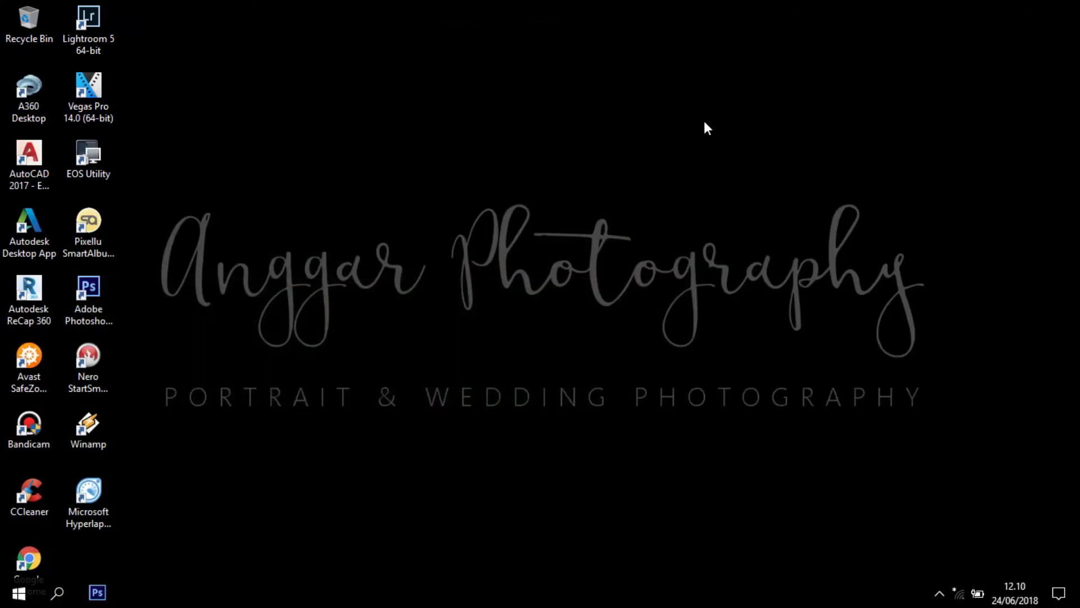
key(super+e)
click(125, 308)
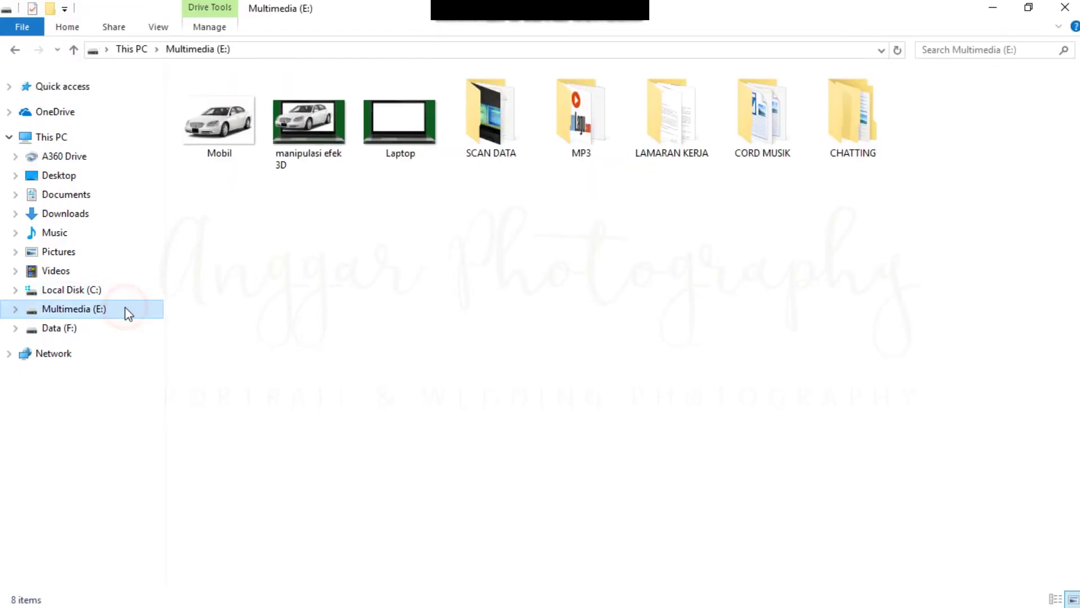
click(319, 161)
double_click(319, 161)
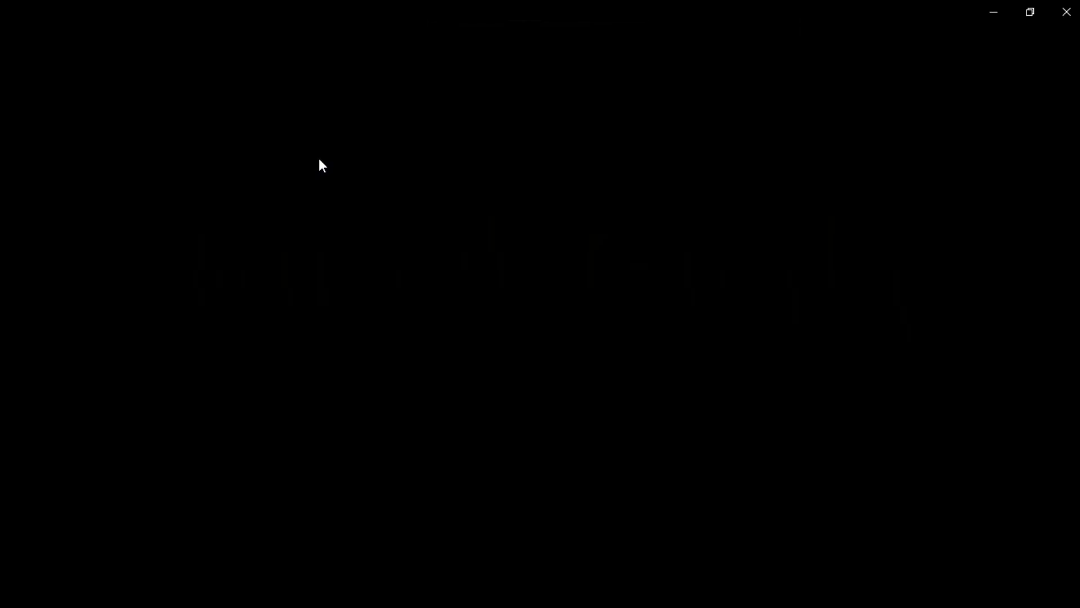